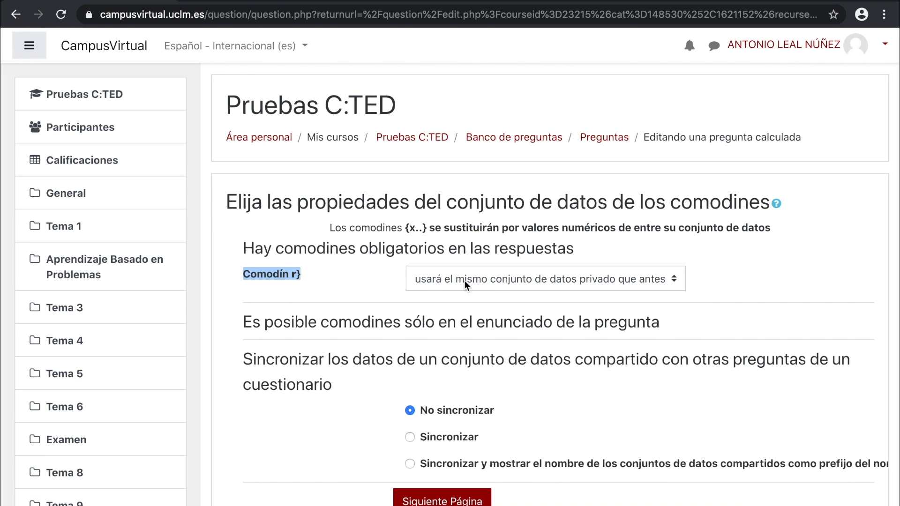
Review the dataset choices for the r wildcard, keeping the same private dataset as before.
left_click(676, 282)
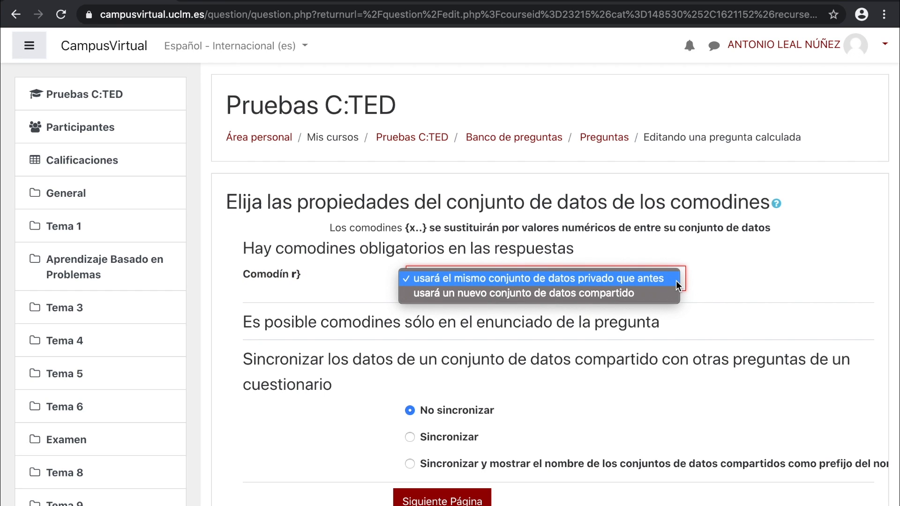
left_click(676, 280)
scroll(675, 288, "down", 2)
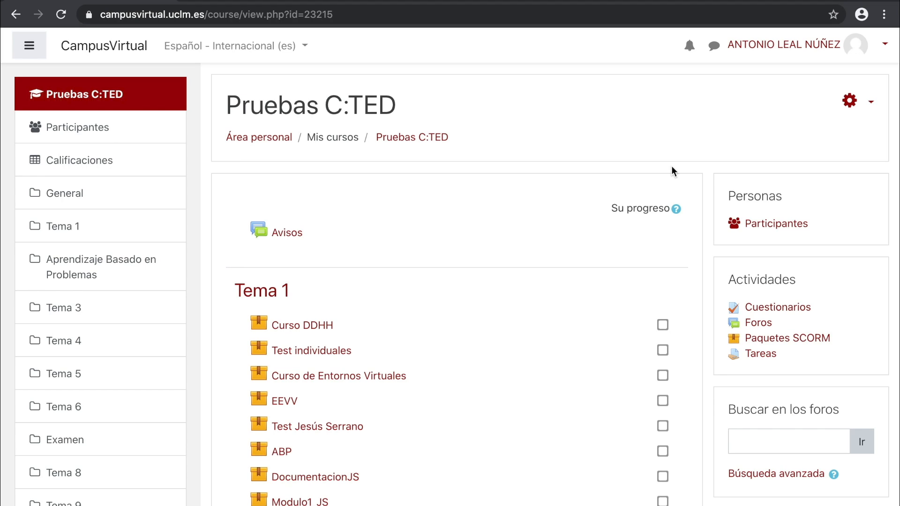
Open the question bank of the Pruebas C:TED course and select the category "Ejemplos de pregunta".
left_click(870, 103)
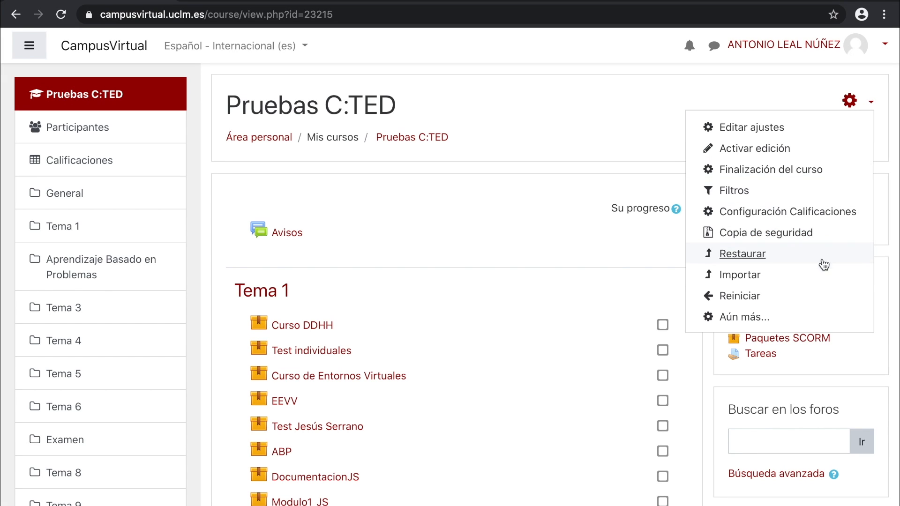
left_click(810, 318)
scroll(810, 318, "down", 3)
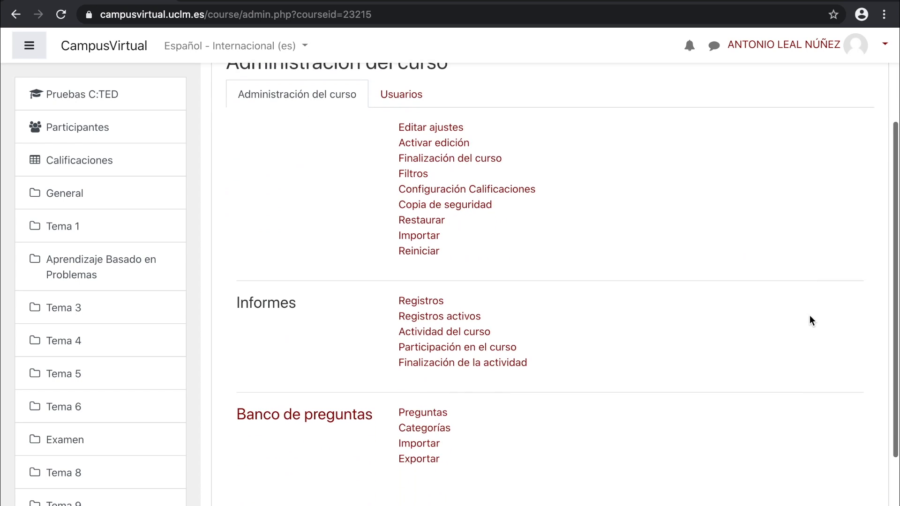
left_click(370, 402)
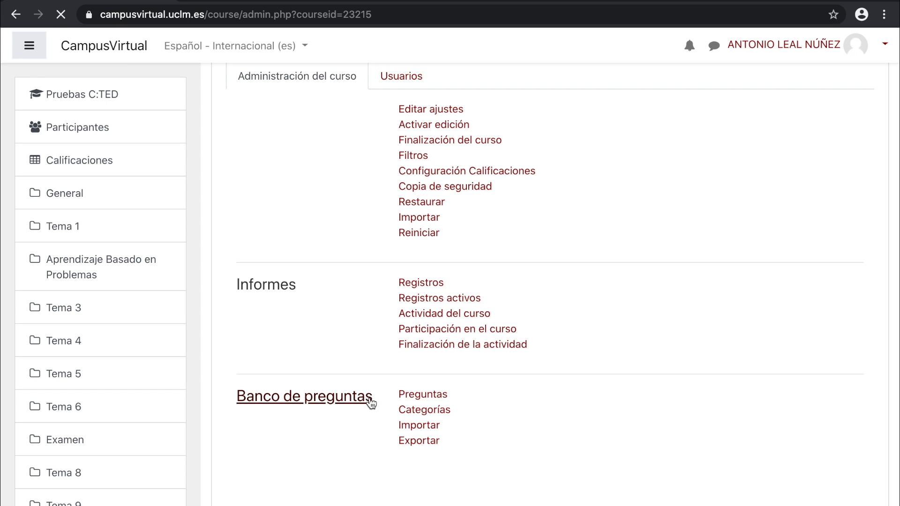
left_click(558, 277)
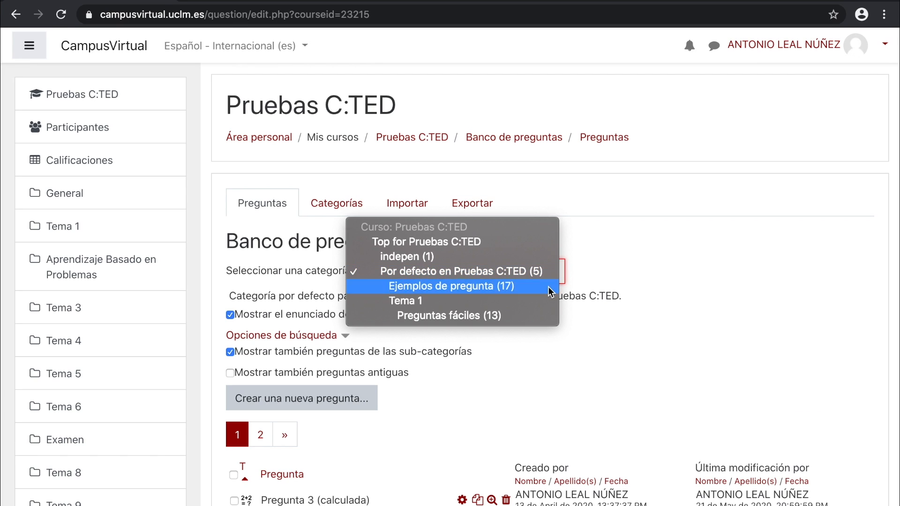
left_click(553, 286)
Create a new question of the type "Calculada" in the selected category.
left_click(370, 395)
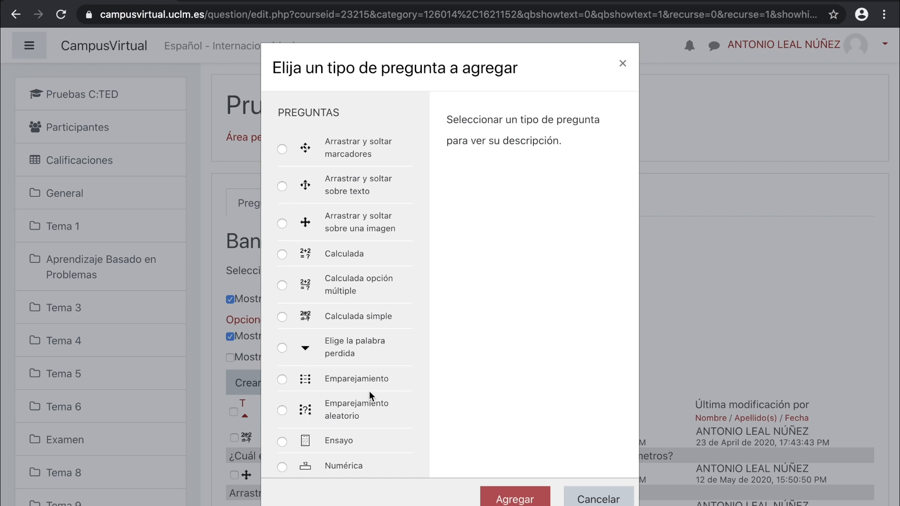
left_click(388, 255)
left_click(515, 498)
Name the question "Pregunta calculada (ejemplo)" and enter the text "Calcula la longitud de una circunferencia de {r} metros de radio".
type("Pregunta calculada (ejemplo)")
scroll(454, 403, "down", 3)
left_click(460, 456)
type("Ca")
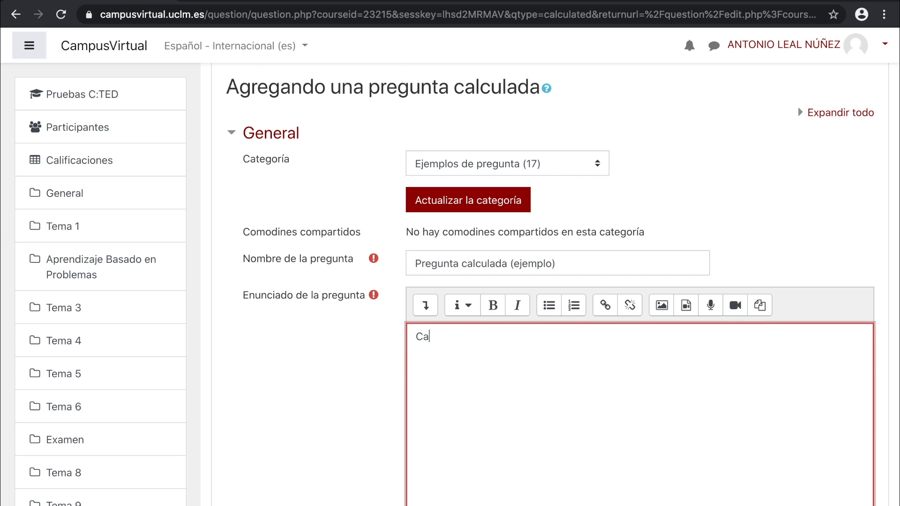
type("lcula la longitud de una circunferencia de {r} metros de radio")
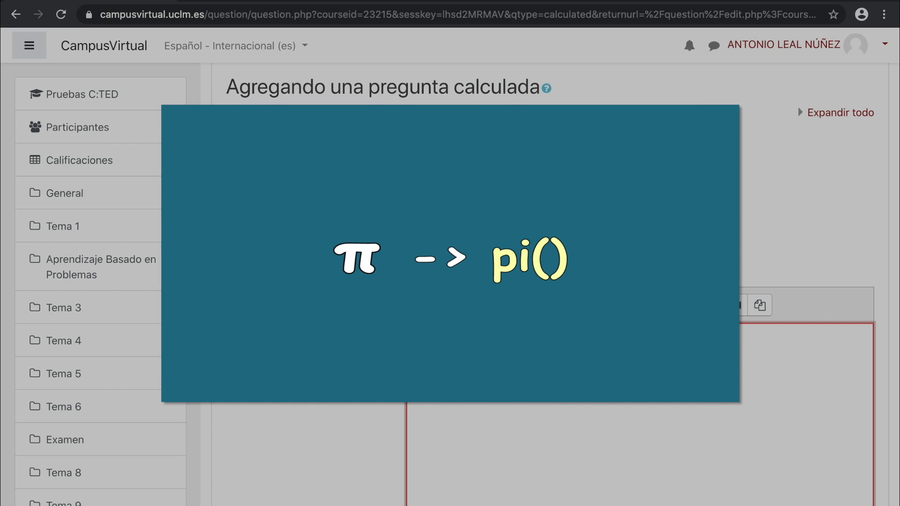
Enter the general feedback "Este examen tiene como objetivo que compruebes tus conocimientos y no contará para la nota final".
scroll(315, 358, "down", 6)
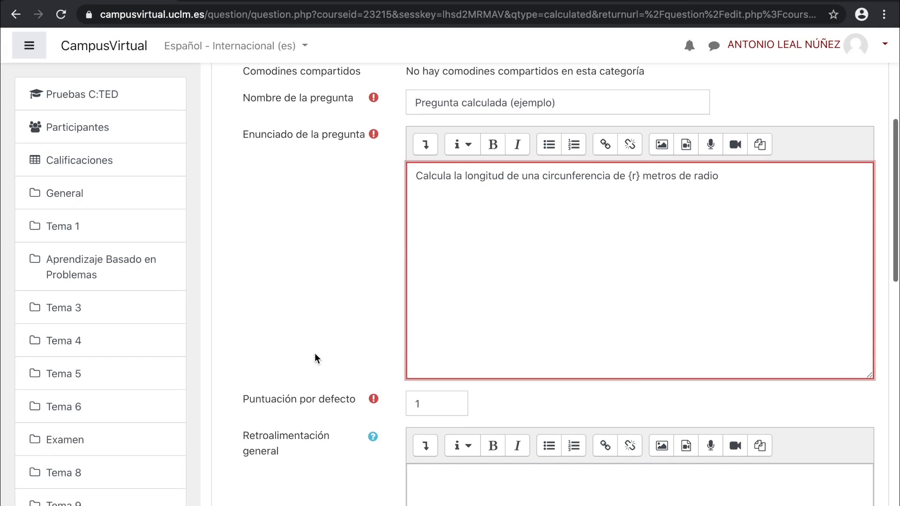
left_click_drag(241, 271, 355, 268)
double_click(434, 274)
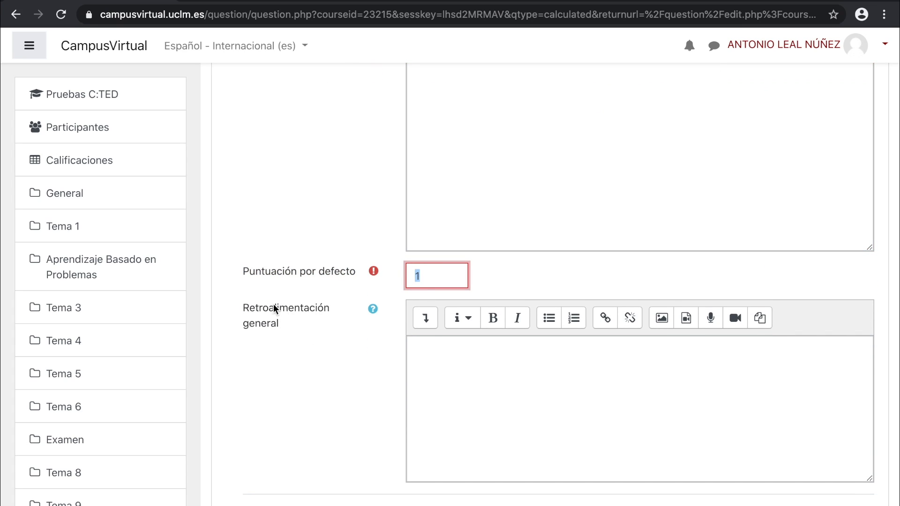
left_click_drag(243, 305, 286, 322)
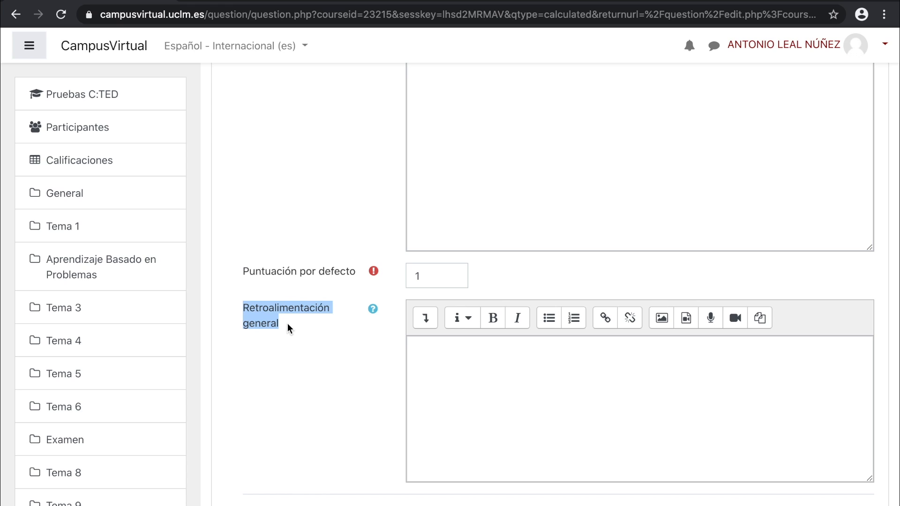
left_click(426, 349)
type("Este examen tiene como objetivo que compruebe")
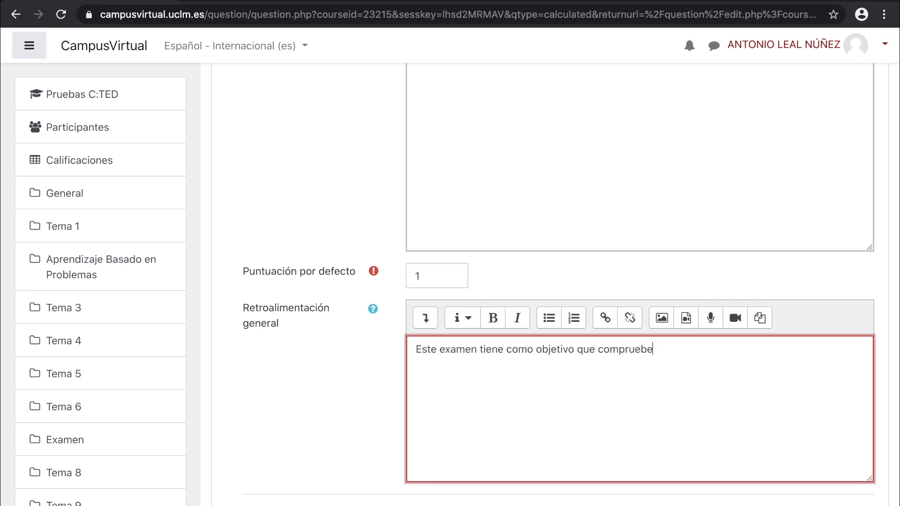
type("s tus conocimientos y no contará para la nota final")
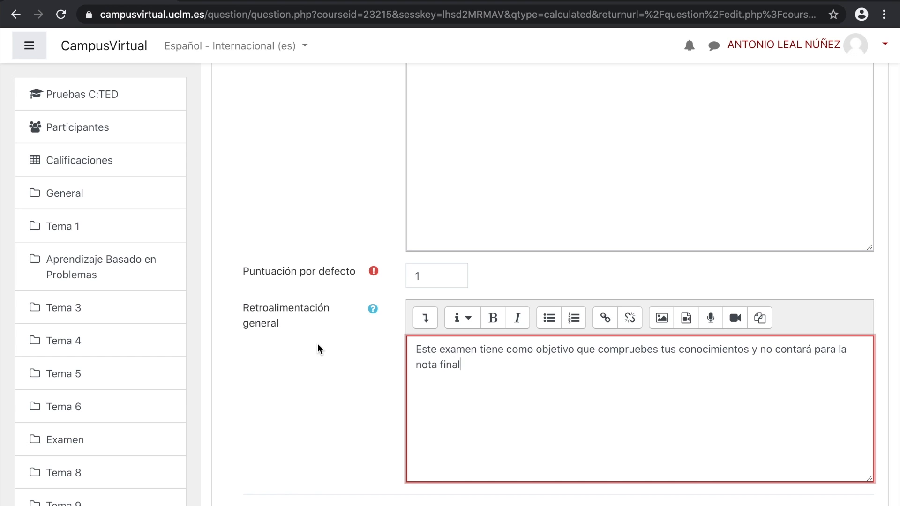
Set the formula for answer 1 to 2*pi()*{r} and its grade to 100%.
scroll(317, 344, "down", 8)
left_click(440, 198)
type("2*pi")
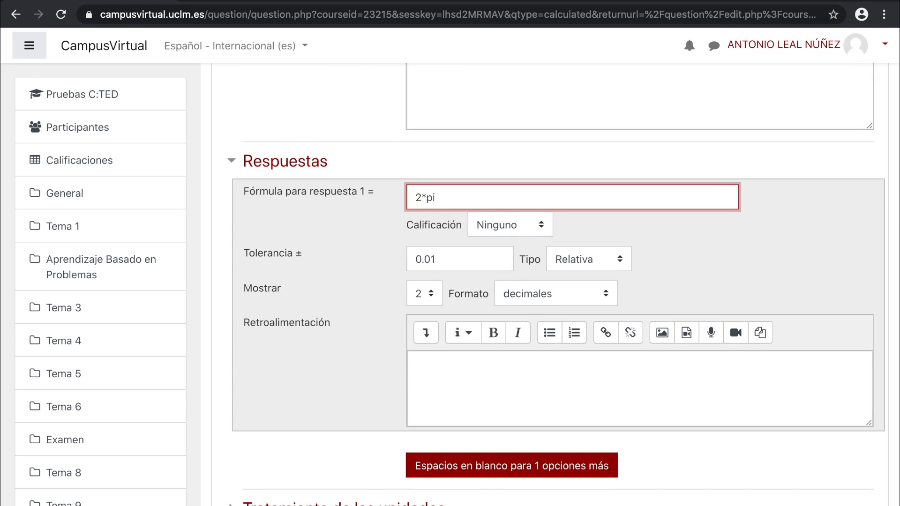
type("()*{r}")
left_click(543, 228)
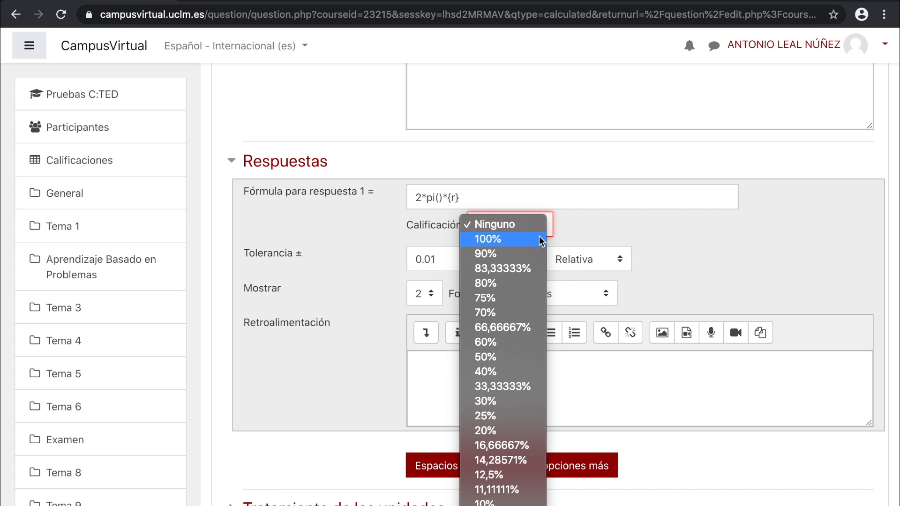
left_click(539, 238)
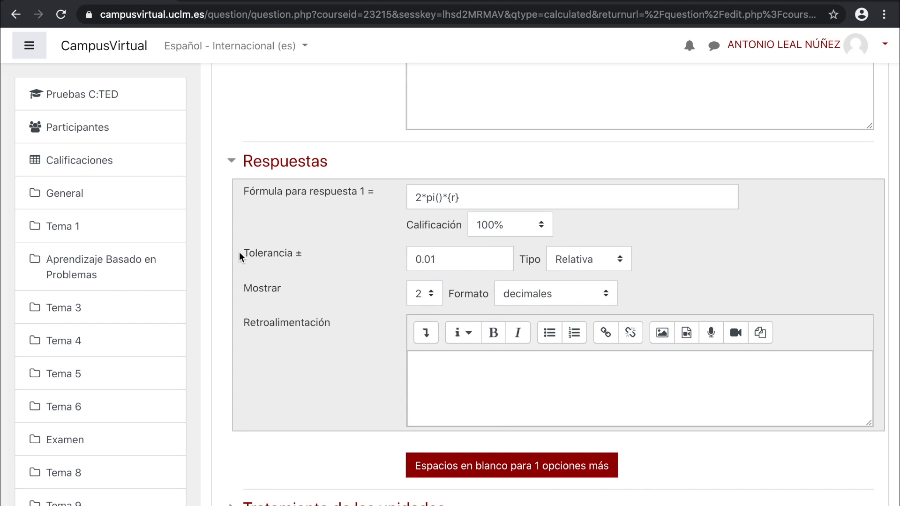
Review the tolerance, tolerance type, displayed digits and format options of answer 1 without changing them.
left_click(453, 256)
left_click(622, 262)
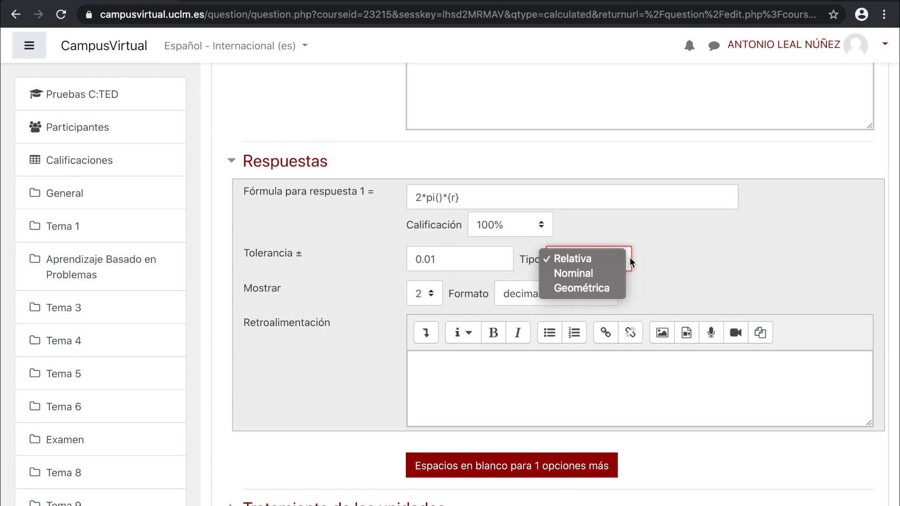
left_click(581, 258)
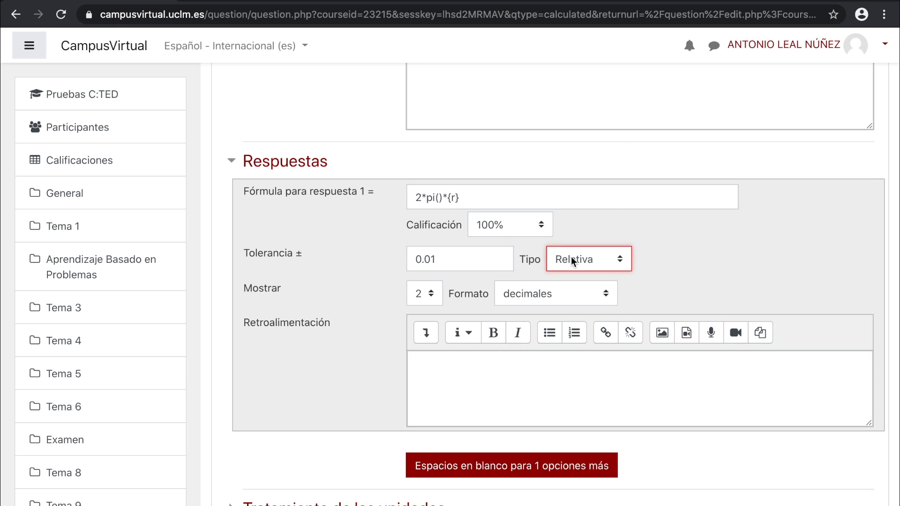
left_click(430, 295)
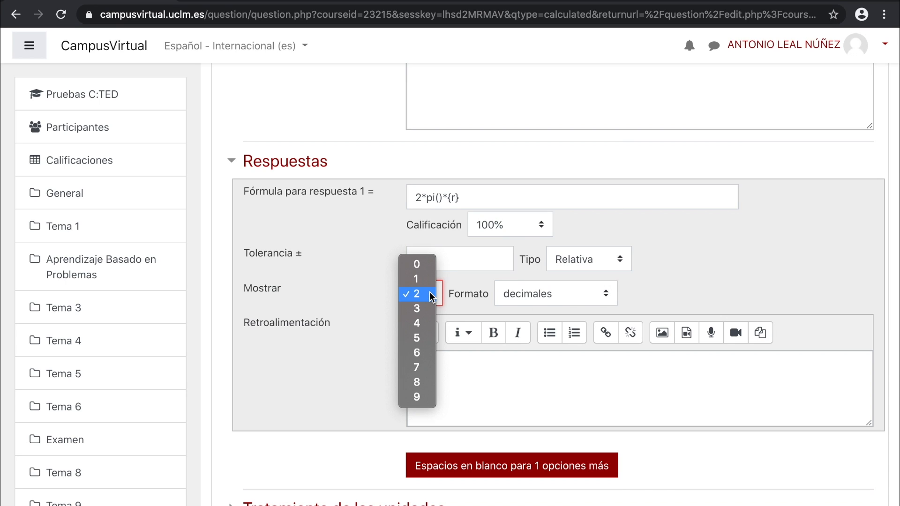
left_click(608, 292)
left_click(608, 293)
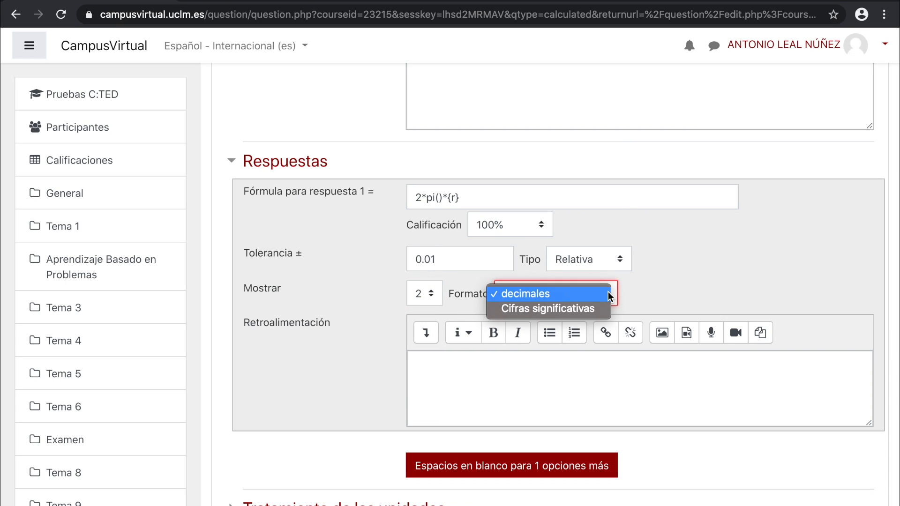
left_click(642, 291)
Enter "Muy bien, has aplicado la fórmula correcta" as the feedback for answer 1.
left_click(479, 364)
type("Muy bien, has aplicado la fórmula correcta")
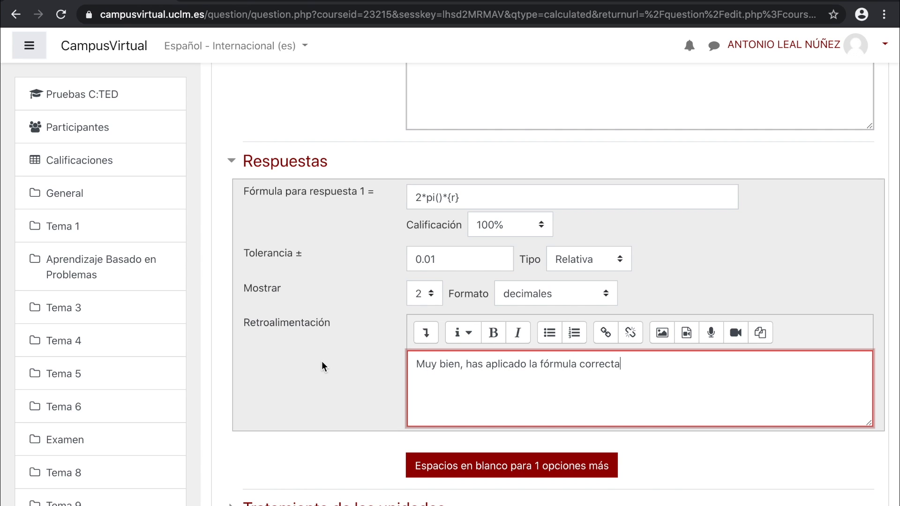
Set the unit handling to "Se debe indicar la unidad, y se tendrá en cuenta en la calificación.".
scroll(322, 361, "down", 6)
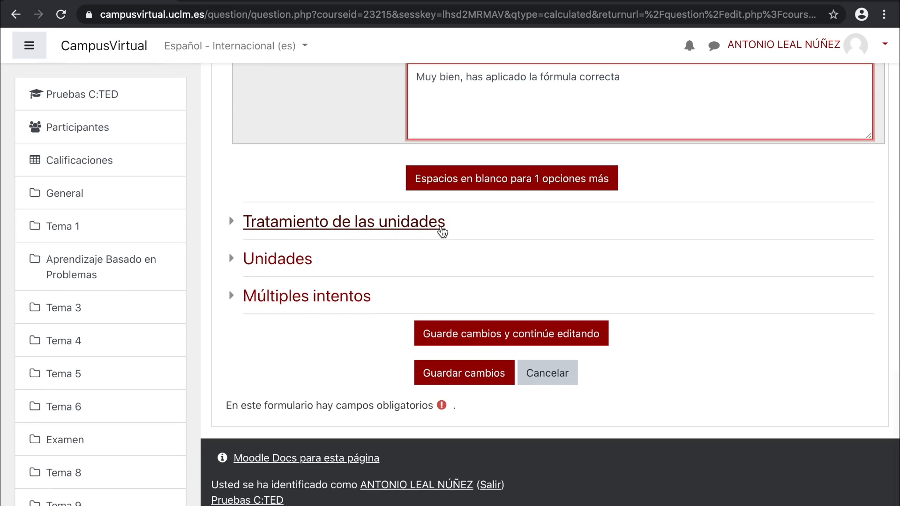
left_click(442, 229)
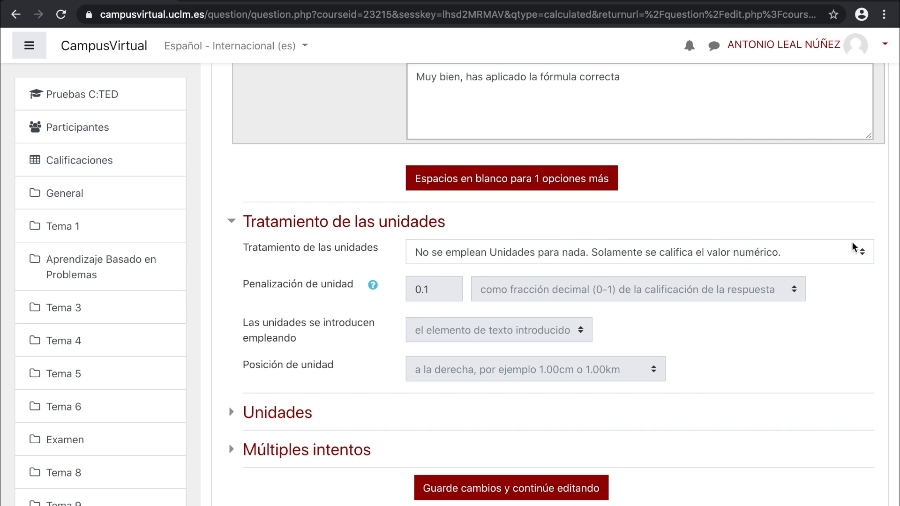
left_click(861, 253)
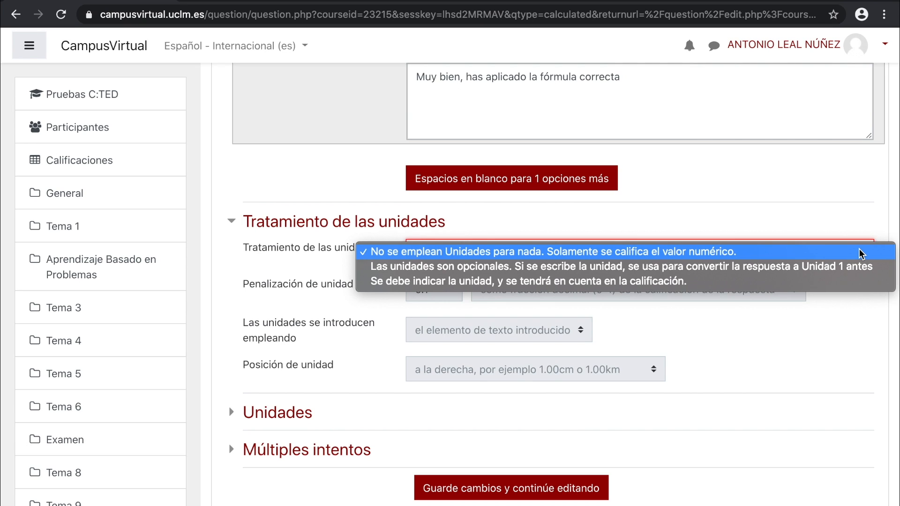
left_click(862, 283)
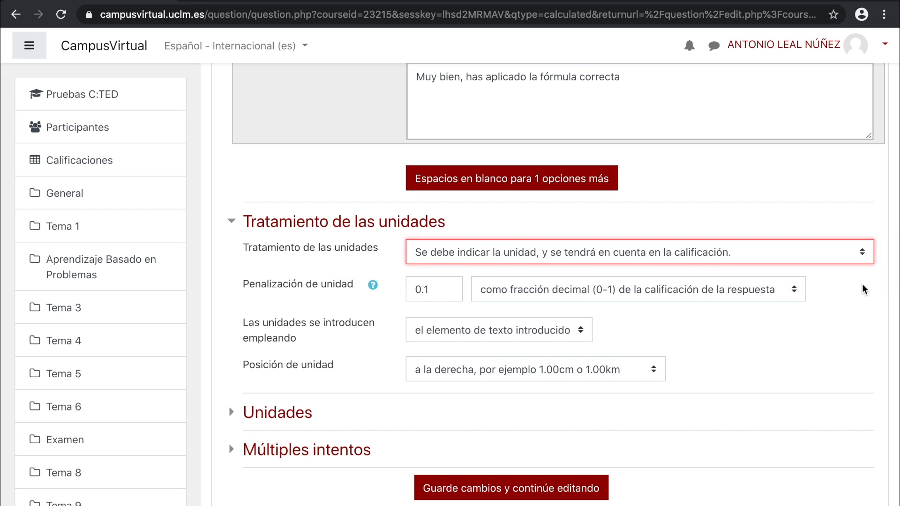
Expand the Unidades section and set Unidad 1 to m.
scroll(862, 284, "down", 3)
left_click(314, 267)
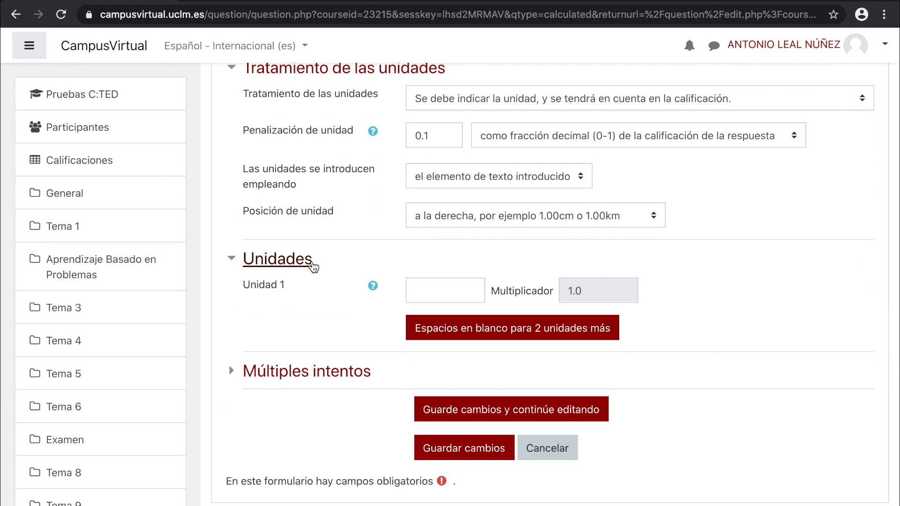
scroll(363, 263, "down", 2)
left_click(448, 219)
type("m")
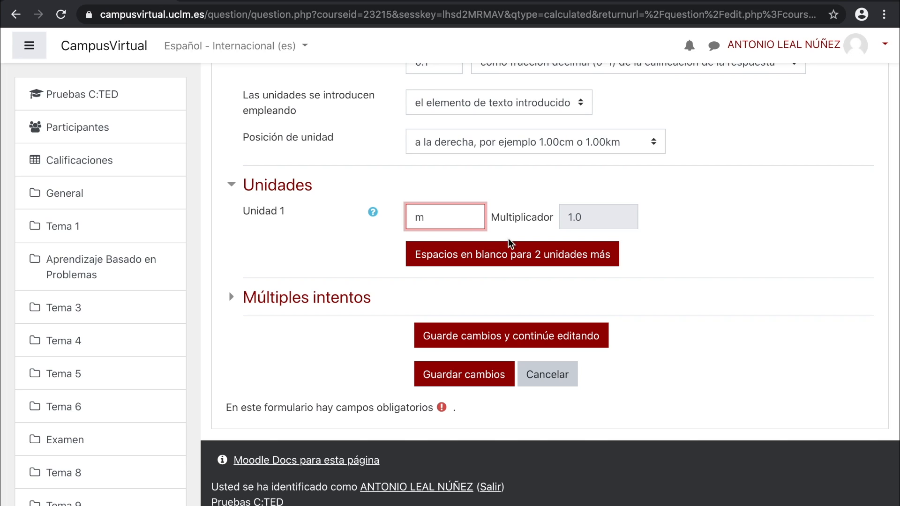
Add blanks for two more units and define Unidad 2 as dam with a multiplier of 0.1.
left_click(590, 264)
scroll(592, 268, "down", 20)
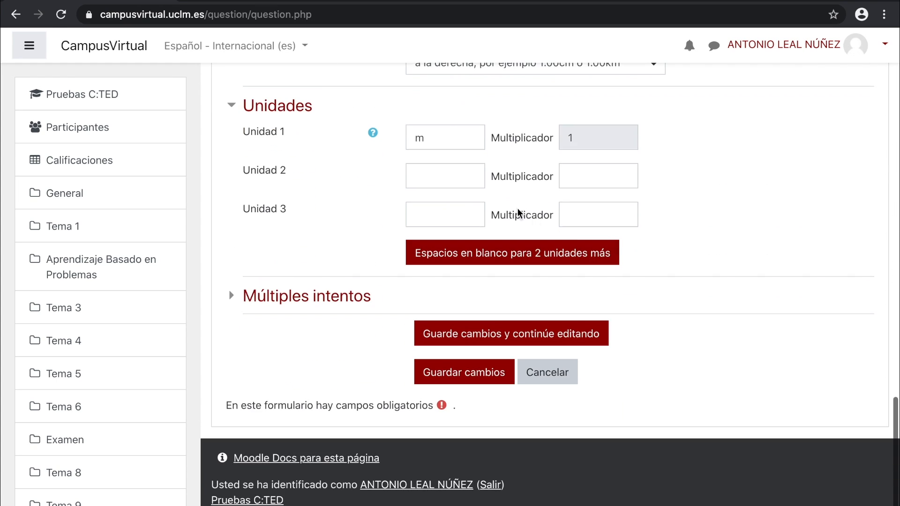
left_click(455, 178)
type("dam")
left_click(592, 181)
type("0.1")
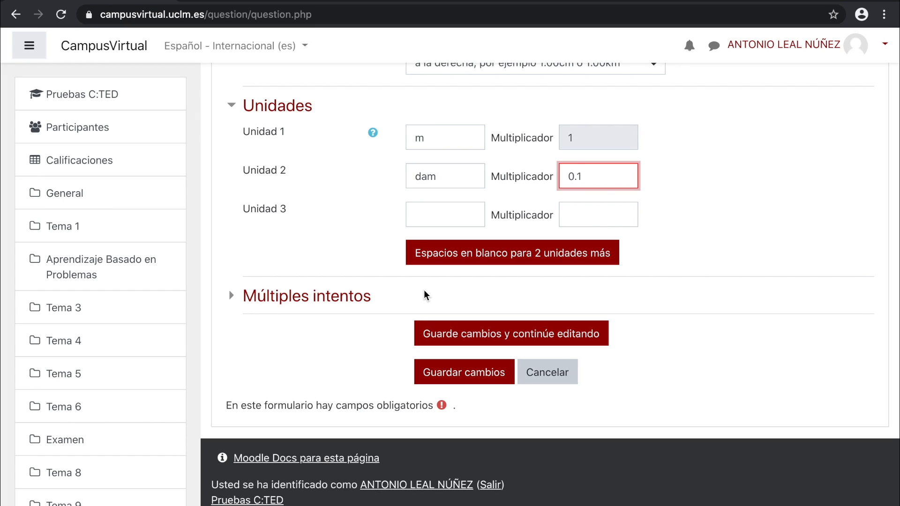
Expand the Múltiples intentos section and keep the penalty for each incorrect attempt at 33.33333%.
left_click(367, 302)
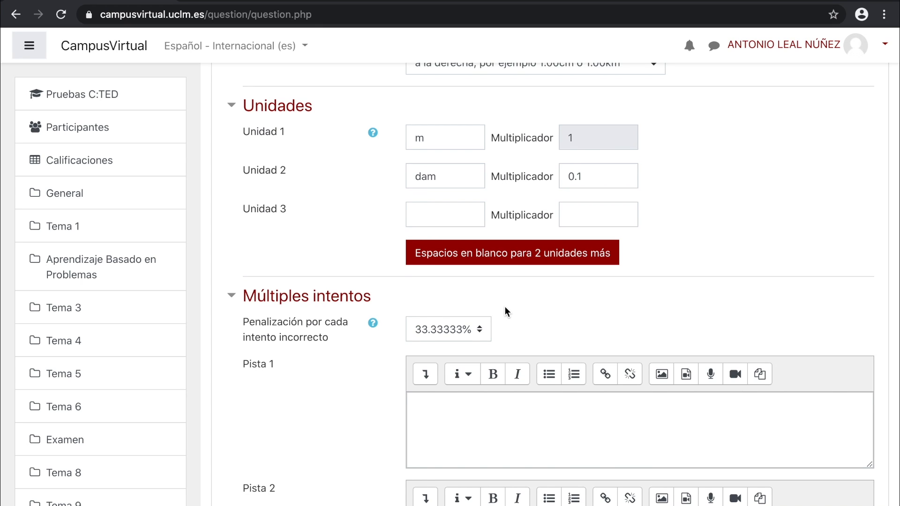
scroll(505, 306, "down", 3)
scroll(504, 307, "down", 1)
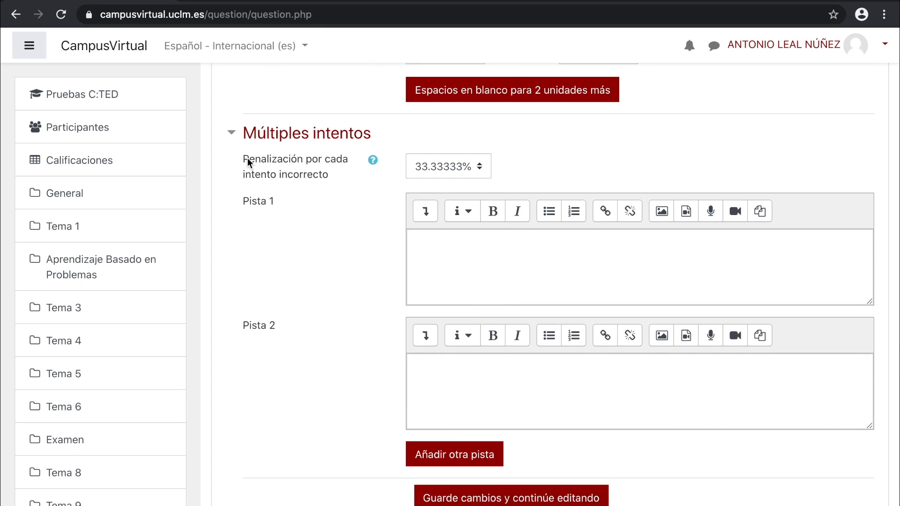
left_click_drag(243, 156, 339, 177)
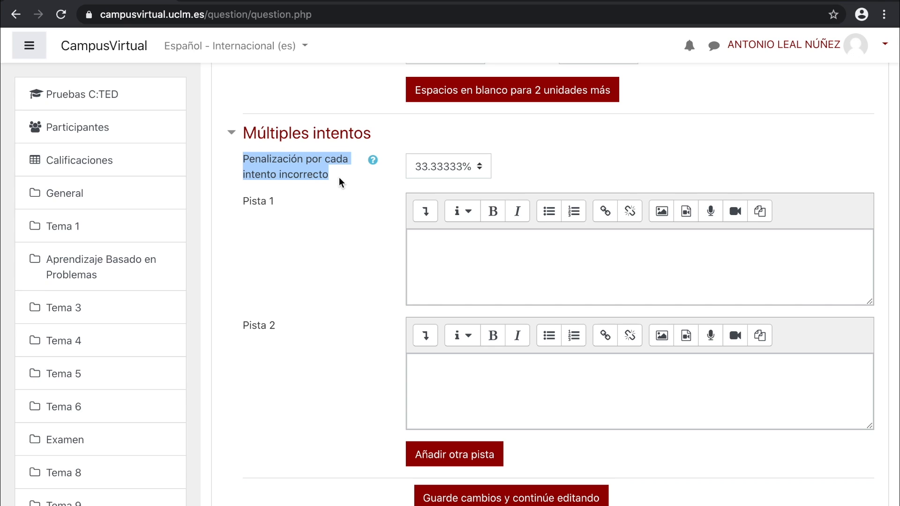
left_click(506, 164)
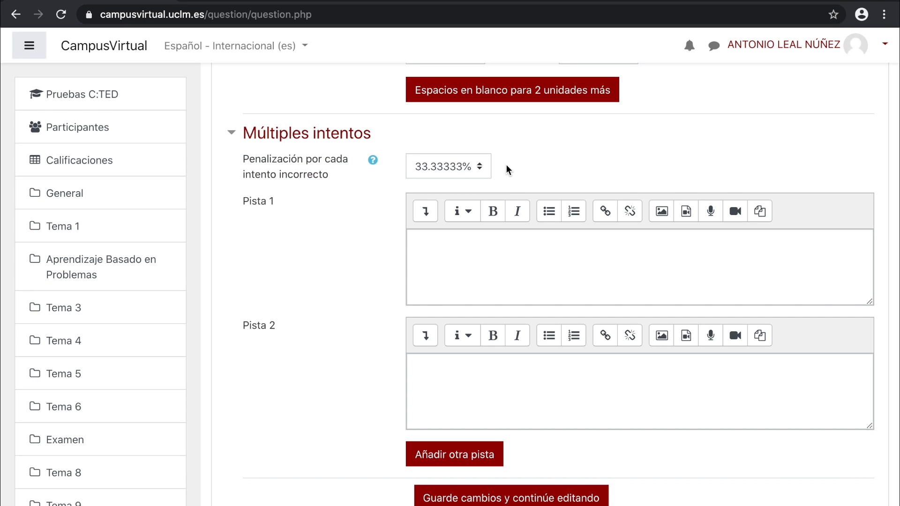
left_click(480, 165)
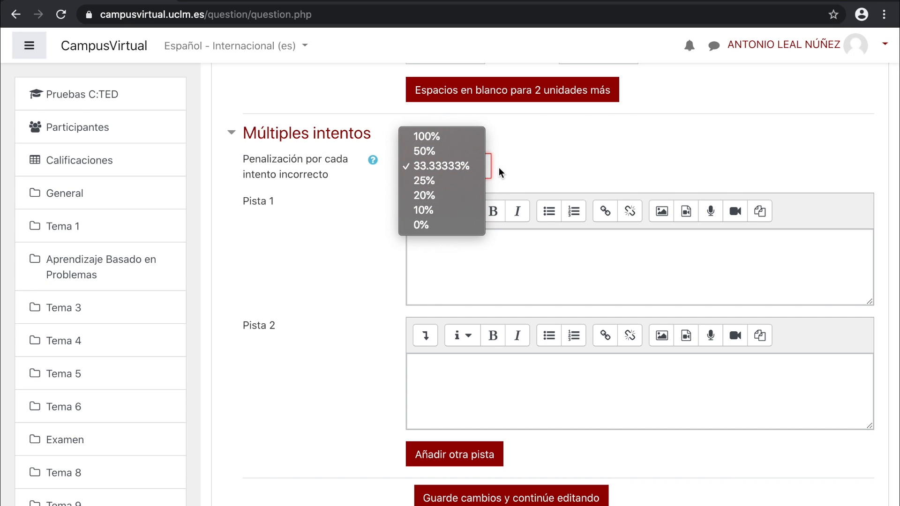
left_click(473, 166)
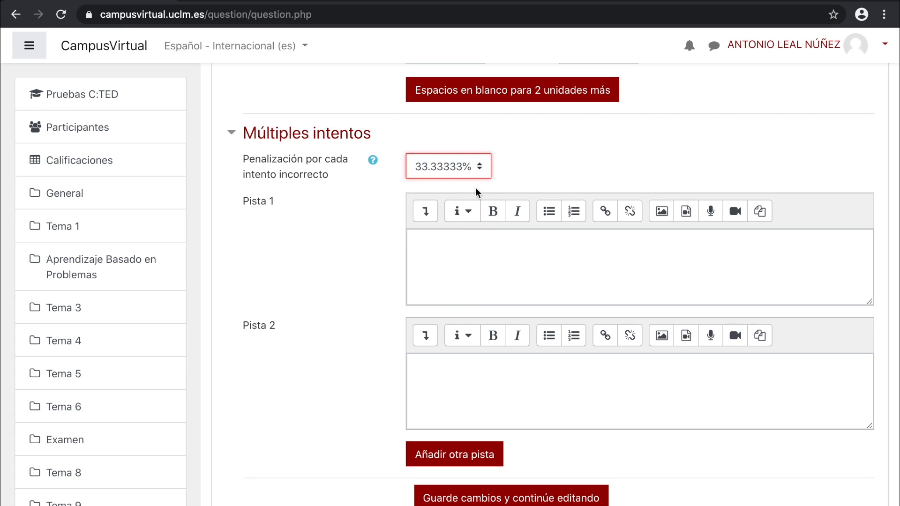
Leave Pista 1 and Pista 2 empty and save the question's changes.
left_click(242, 202)
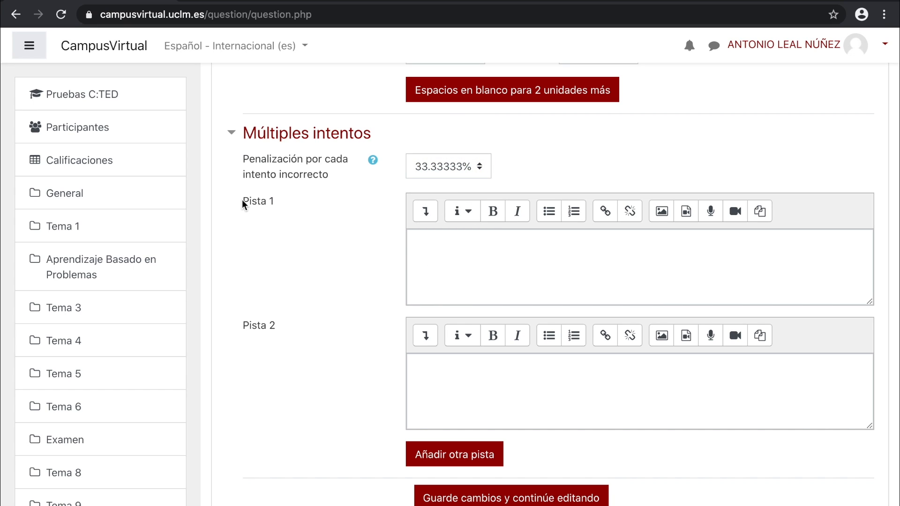
left_click(244, 325)
left_click(339, 366)
scroll(518, 453, "down", 3)
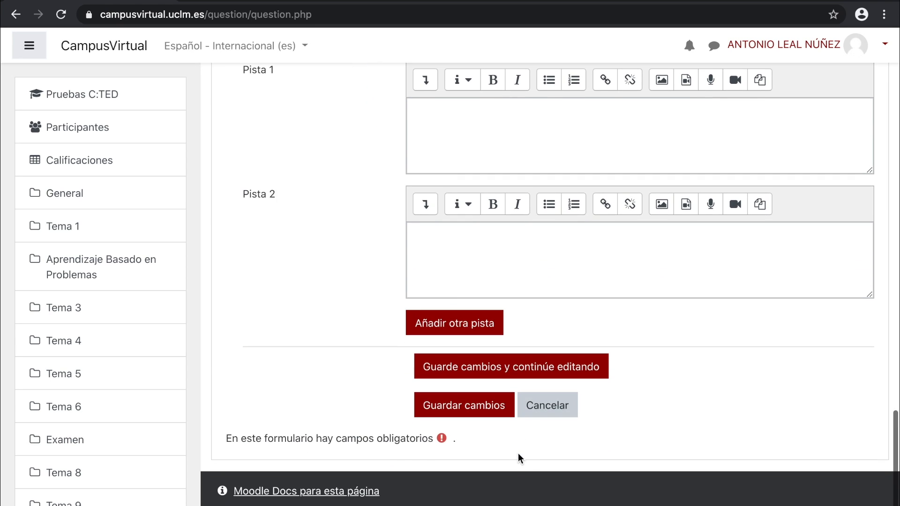
left_click(508, 418)
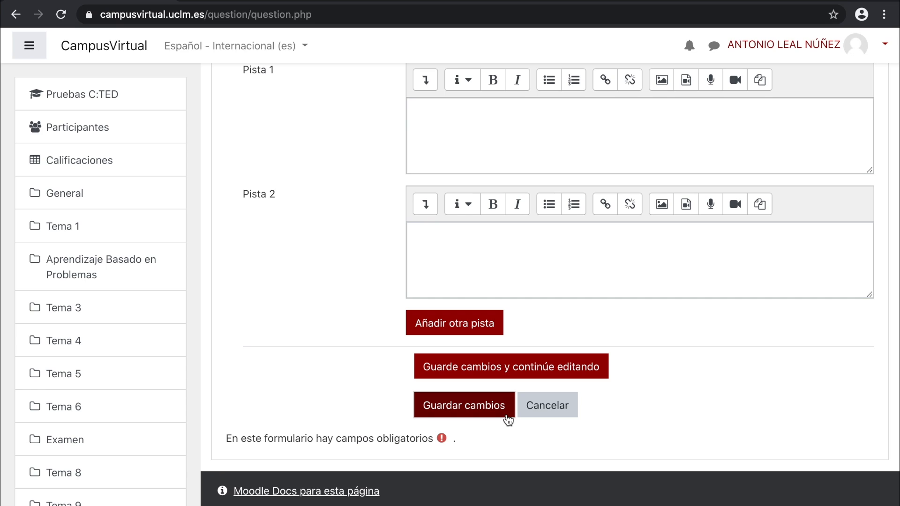
left_click(507, 419)
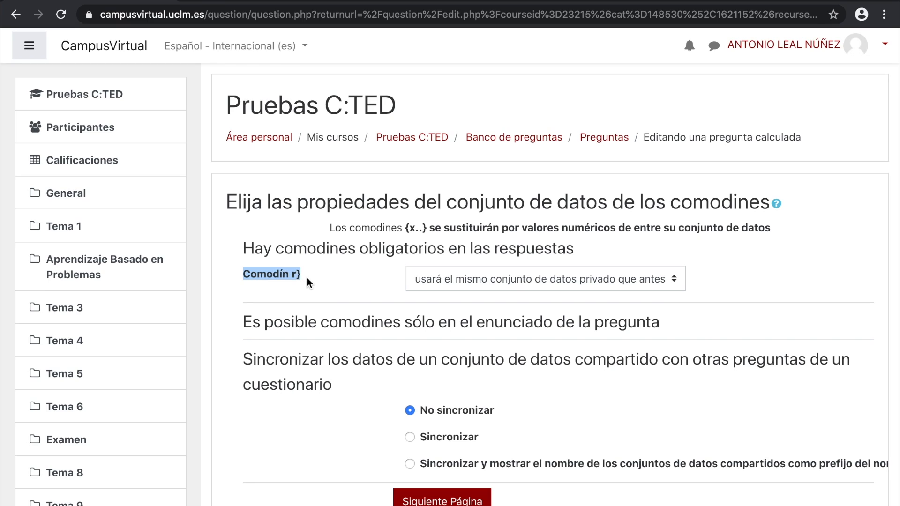
Assign wildcard r the dataset option "usará el mismo conjunto de datos privado que antes".
left_click(705, 275)
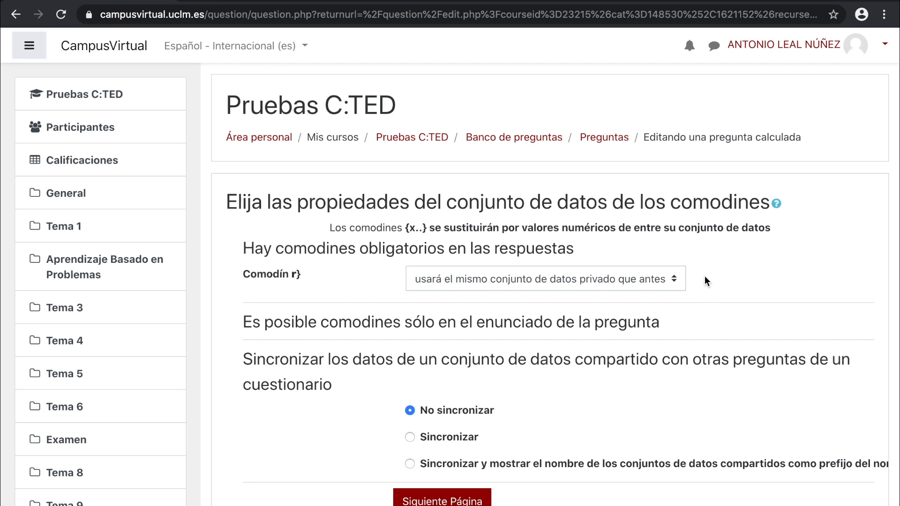
left_click(675, 281)
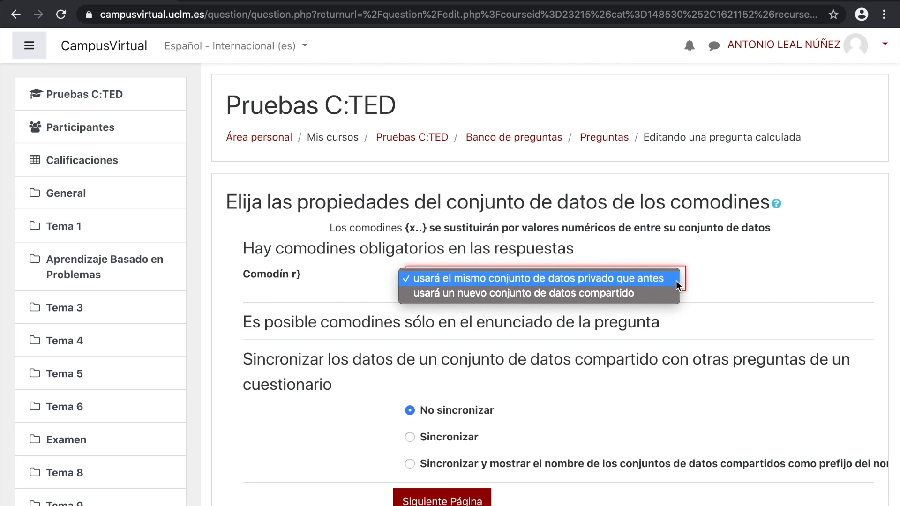
left_click(676, 280)
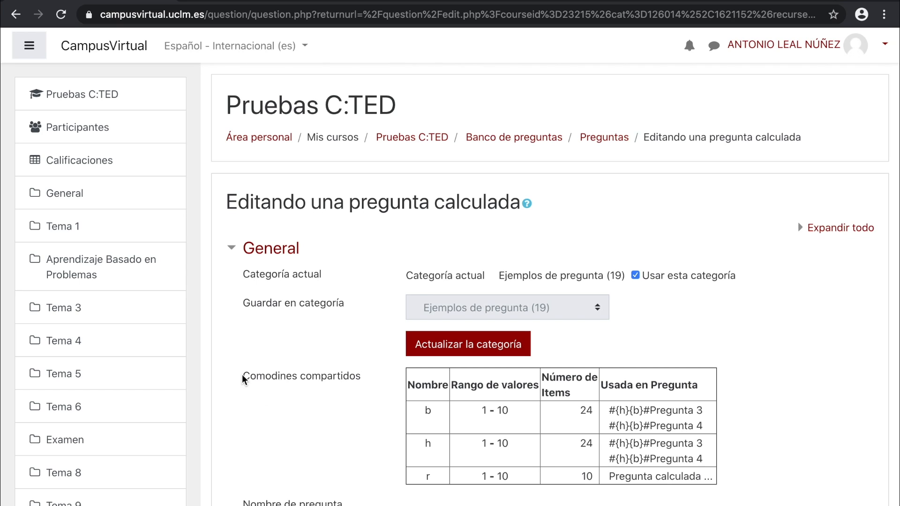
Examine the shared wildcard r in the Ejemplos de pregunta category and its dataset options.
left_click_drag(240, 378, 374, 385)
left_click(399, 480)
left_click_drag(399, 481, 717, 478)
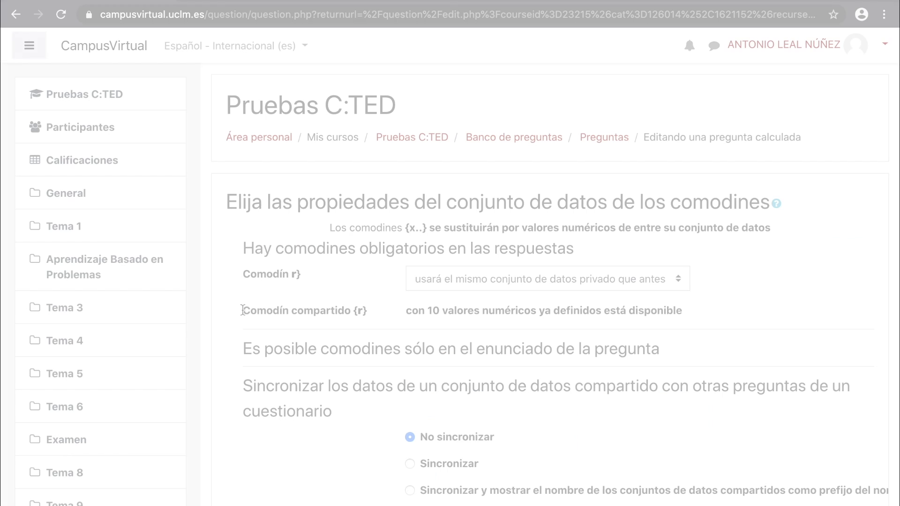
left_click_drag(241, 310, 378, 305)
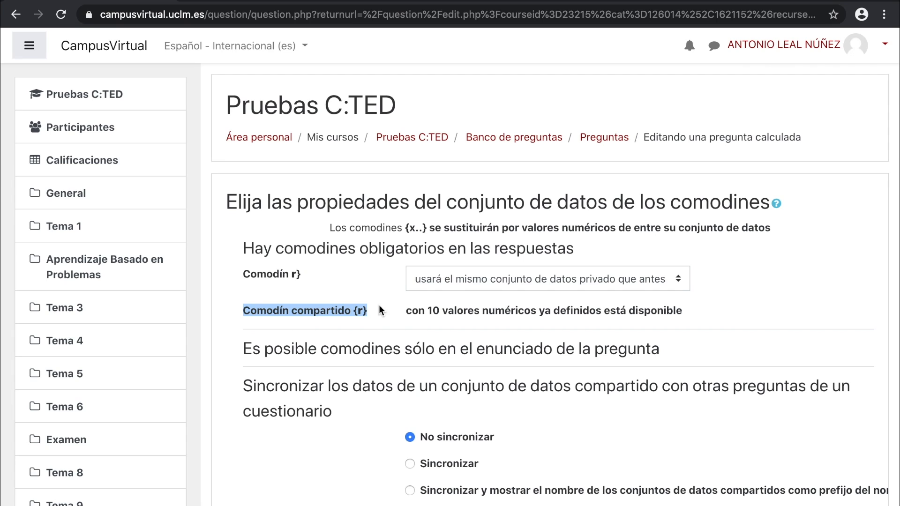
left_click(699, 294)
left_click(679, 280)
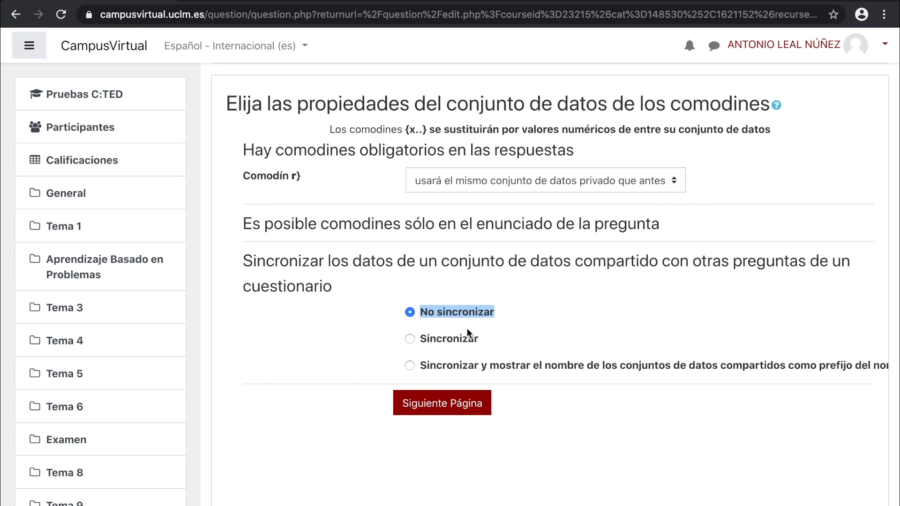
Compare the synchronization options, keep "No sincronizar" and continue to the wildcard dataset page.
left_click_drag(484, 338, 460, 341)
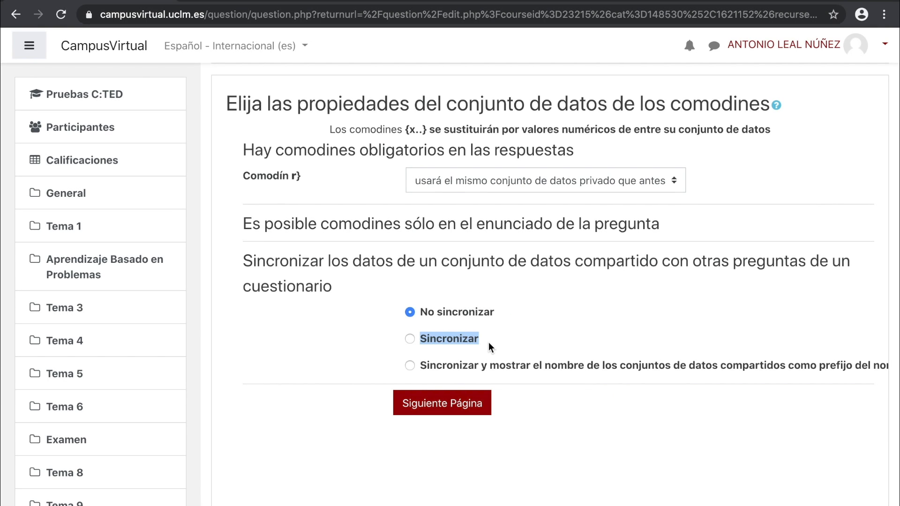
left_click(488, 342)
left_click_drag(423, 368, 800, 366)
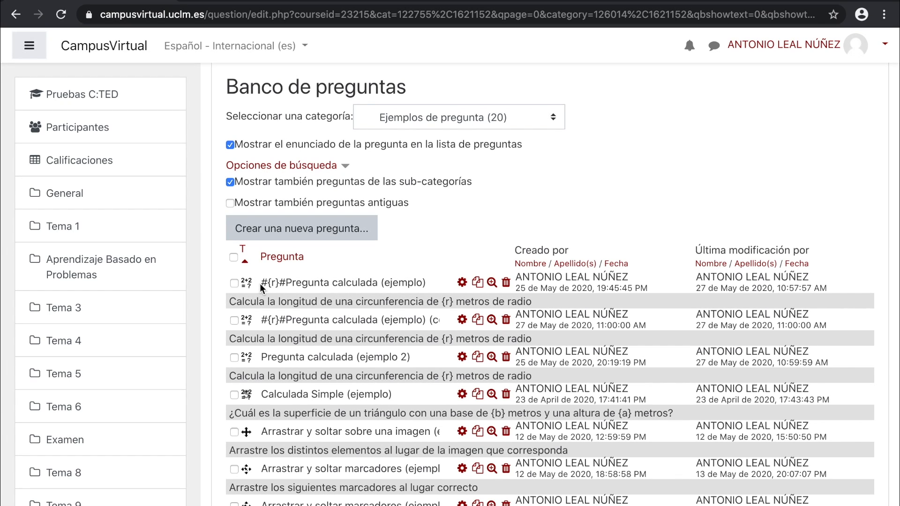
left_click_drag(261, 320, 268, 322)
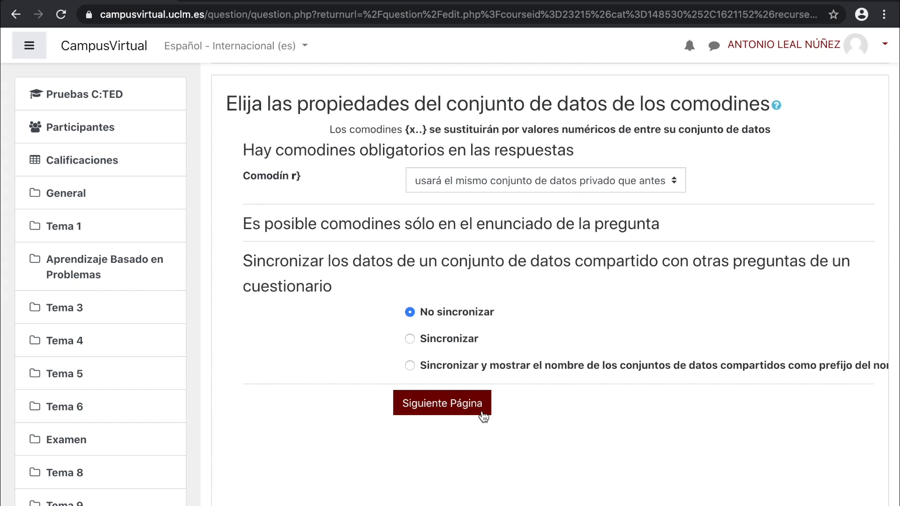
left_click(487, 414)
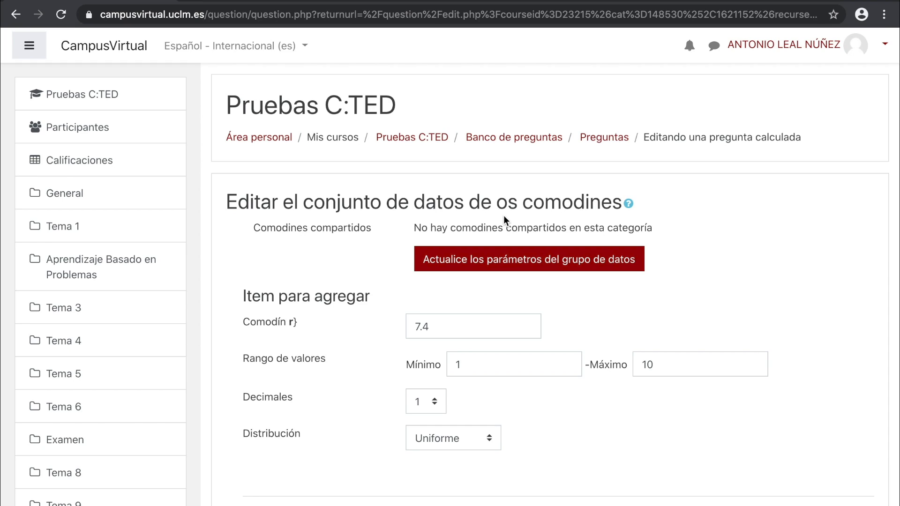
Set the value of wildcard r in the item to add to 8.3.
double_click(482, 328)
type("8")
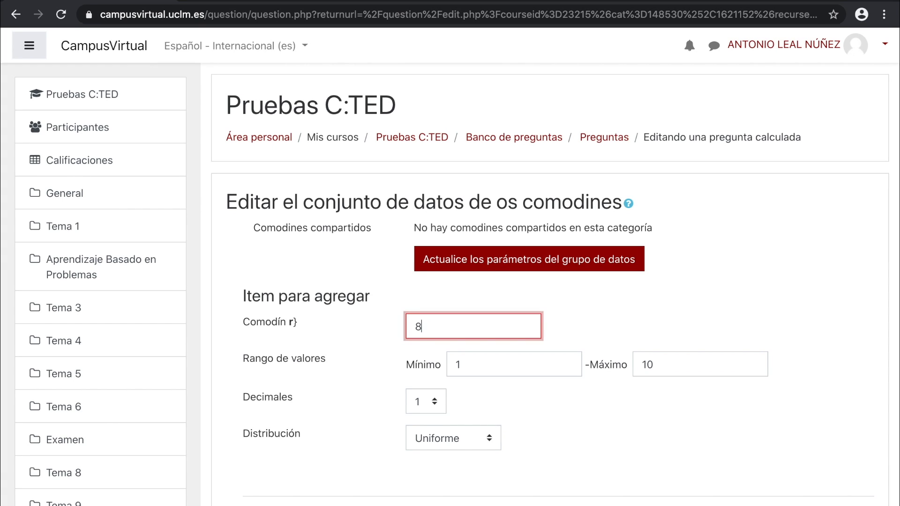
type(".3")
Check the choices for how many new value series to add, keeping 1.
scroll(615, 406, "down", 7)
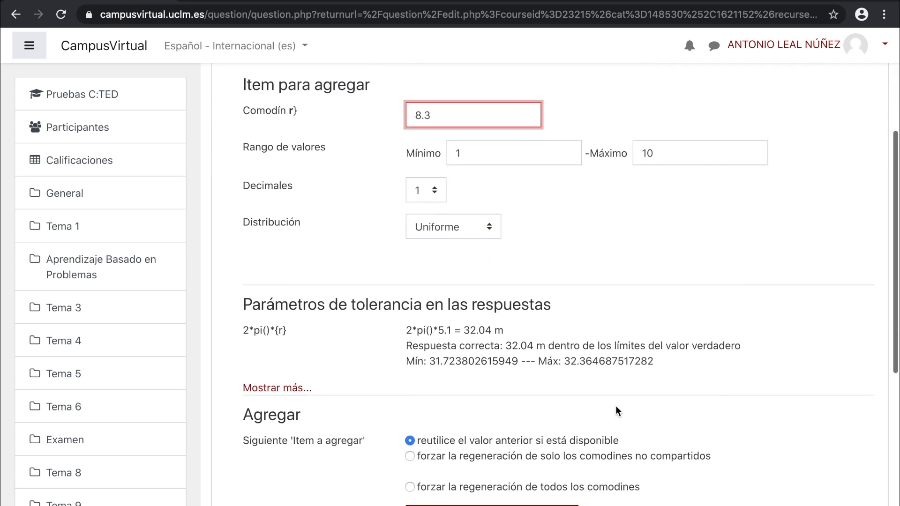
scroll(615, 410, "down", 3)
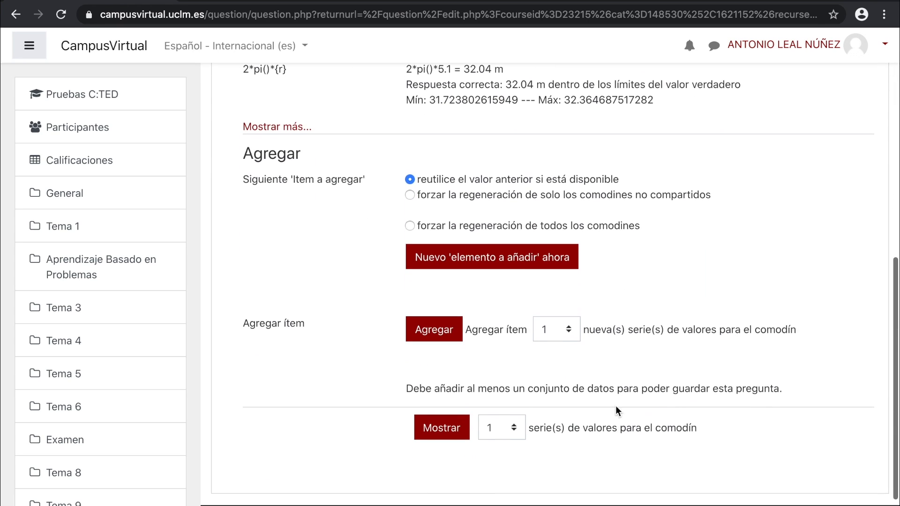
left_click(545, 337)
left_click(558, 333)
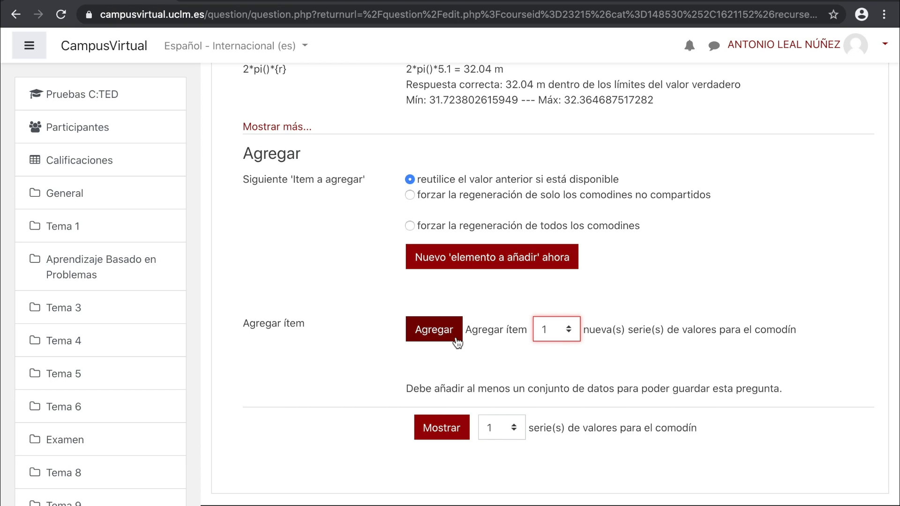
left_click(560, 285)
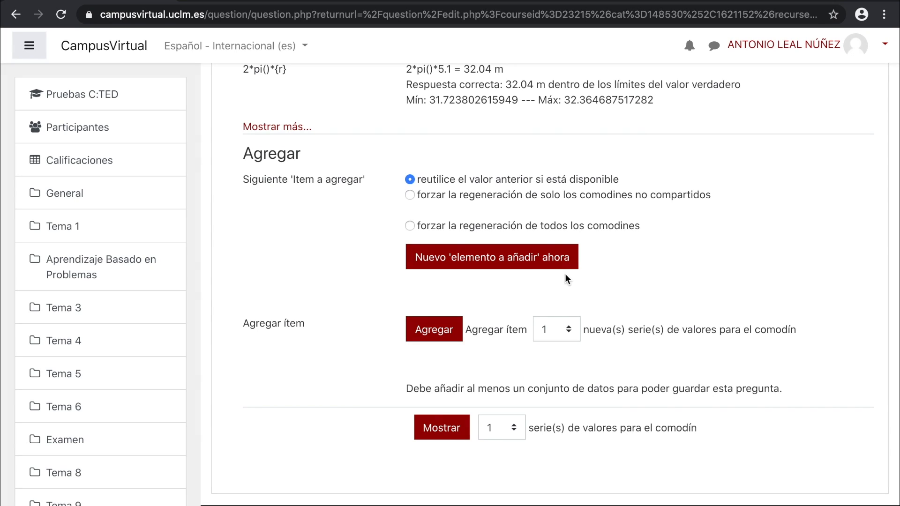
Generate a new item to add for wildcard r two times in a row.
left_click(572, 269)
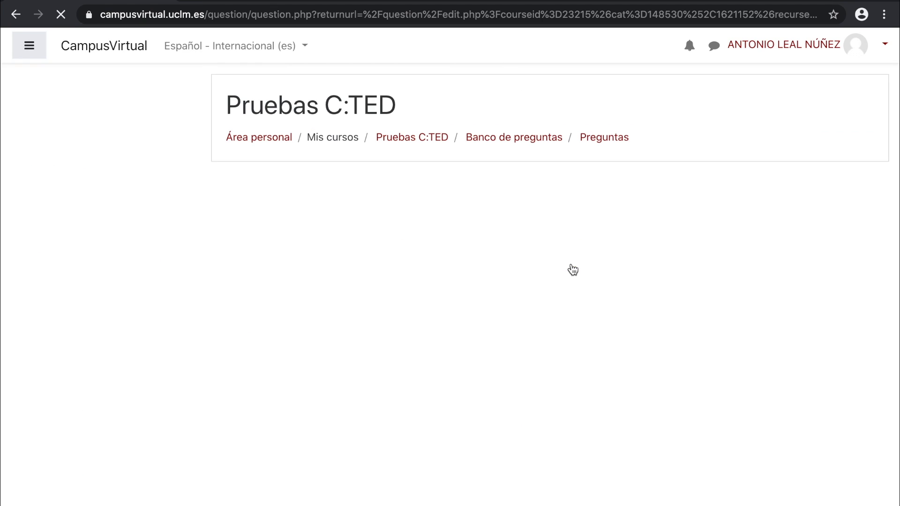
left_click(505, 327)
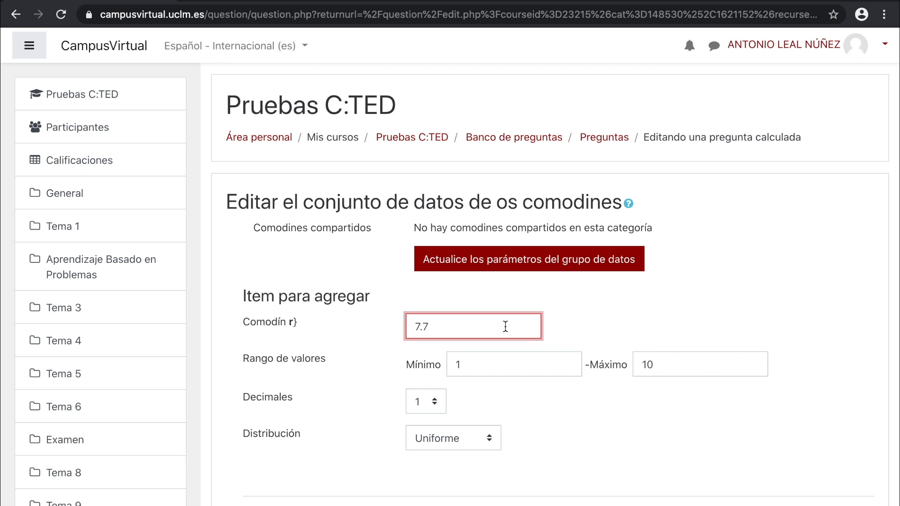
scroll(506, 326, "down", 8)
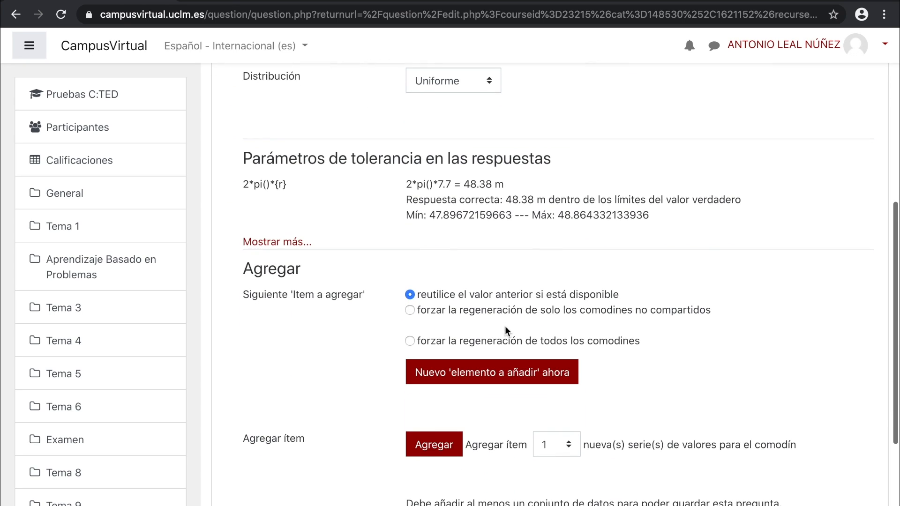
left_click(569, 383)
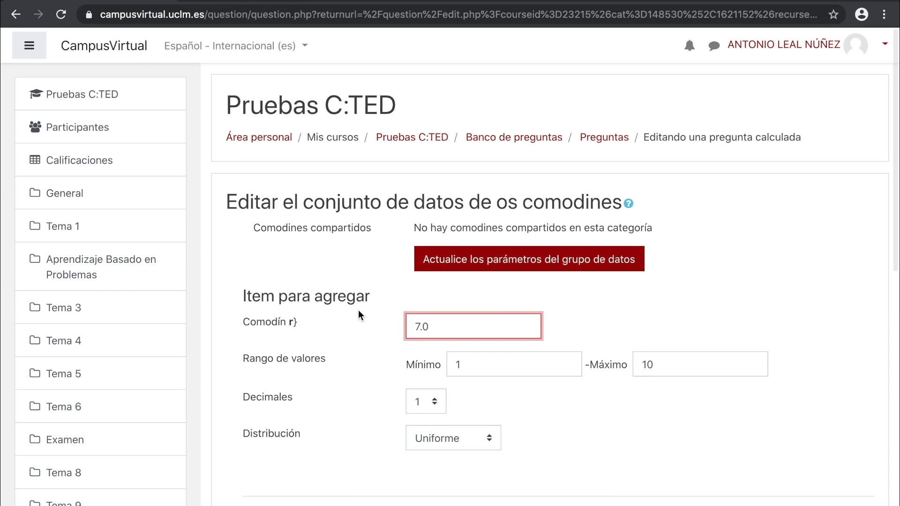
Review the wildcard's value range, decimals and distribution options, keeping 1 to 10, 1 decimal and Uniforme.
left_click(487, 364)
left_click(686, 365)
left_click(440, 400)
left_click(440, 401)
left_click(491, 438)
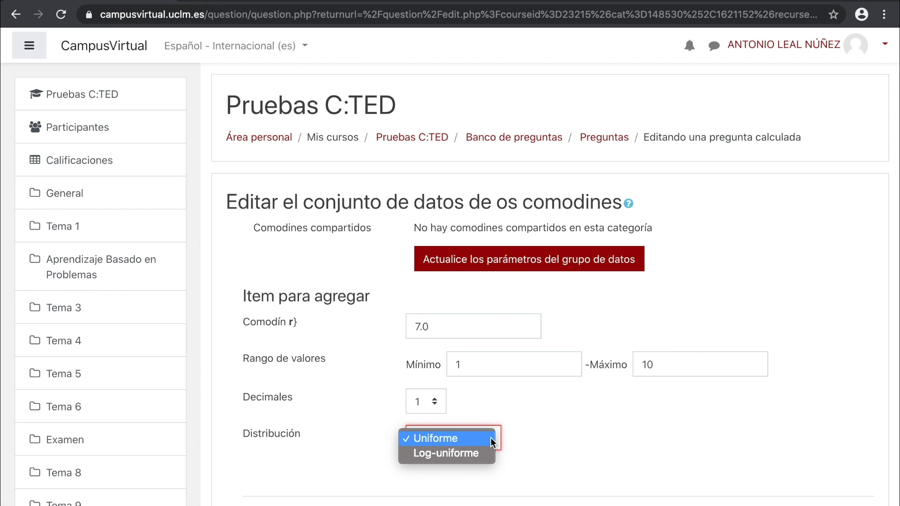
left_click(598, 446)
Examine the three options for reusing or regenerating wildcard values in the next item to add.
scroll(600, 446, "down", 3)
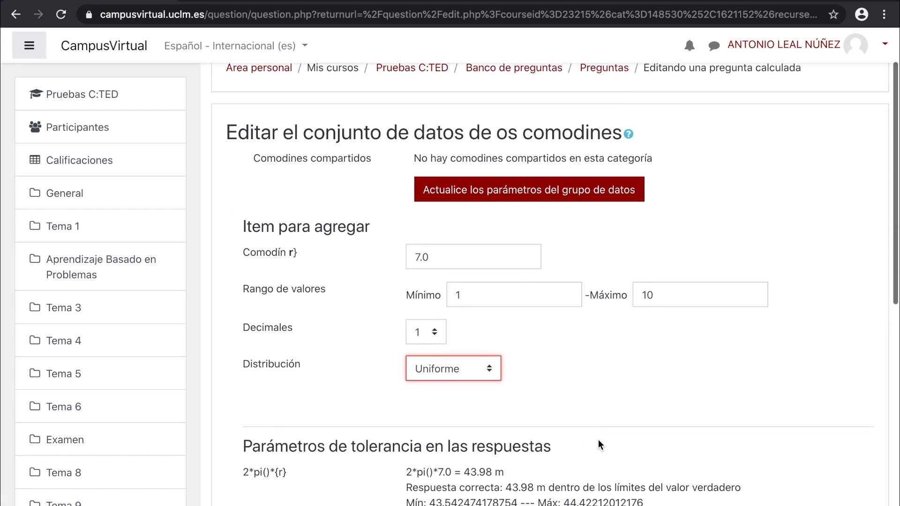
scroll(599, 445, "down", 3)
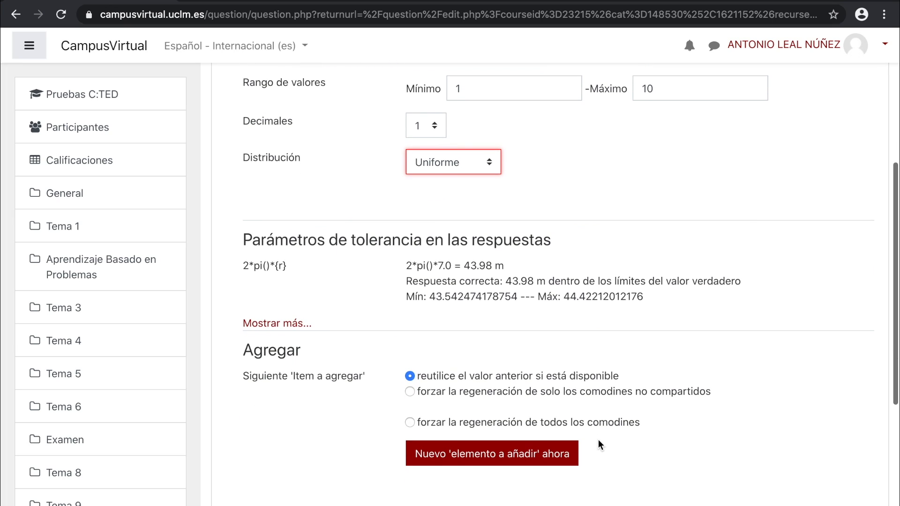
left_click_drag(629, 376, 554, 379)
left_click(530, 382)
left_click_drag(620, 377, 420, 383)
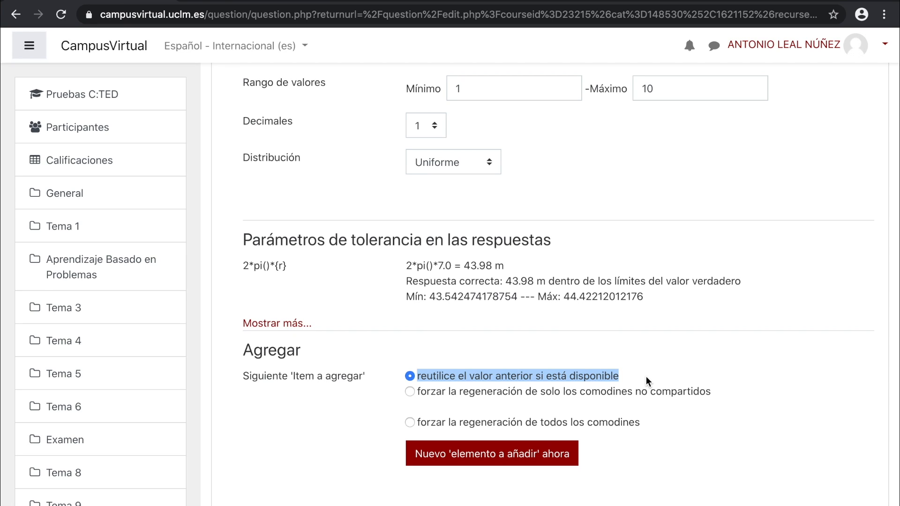
left_click_drag(720, 390, 420, 392)
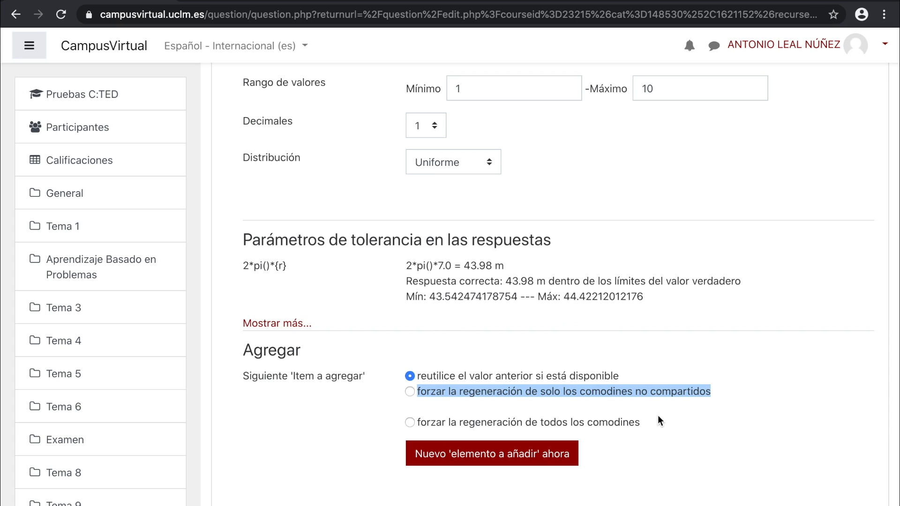
left_click_drag(643, 421, 426, 423)
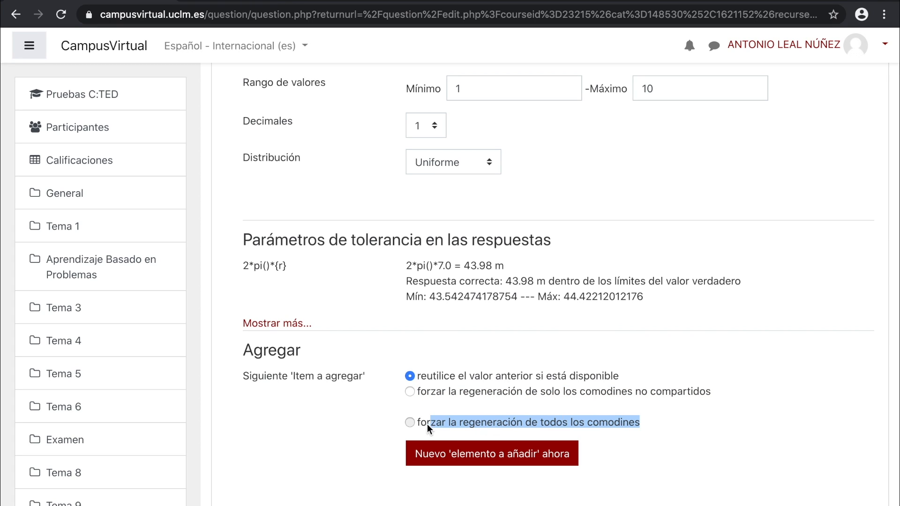
Add 10 new series of values for the wildcard, reusing the previous value if available.
left_click(719, 438)
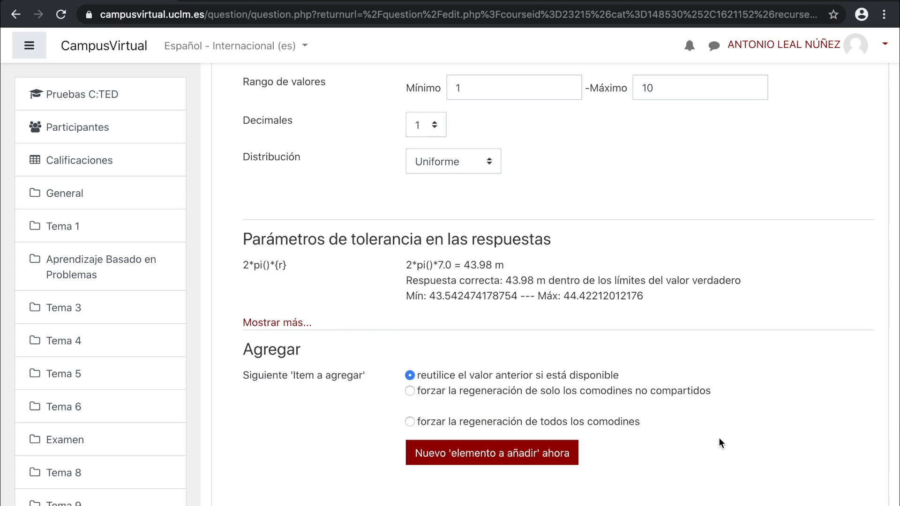
scroll(719, 438, "down", 3)
left_click(567, 381)
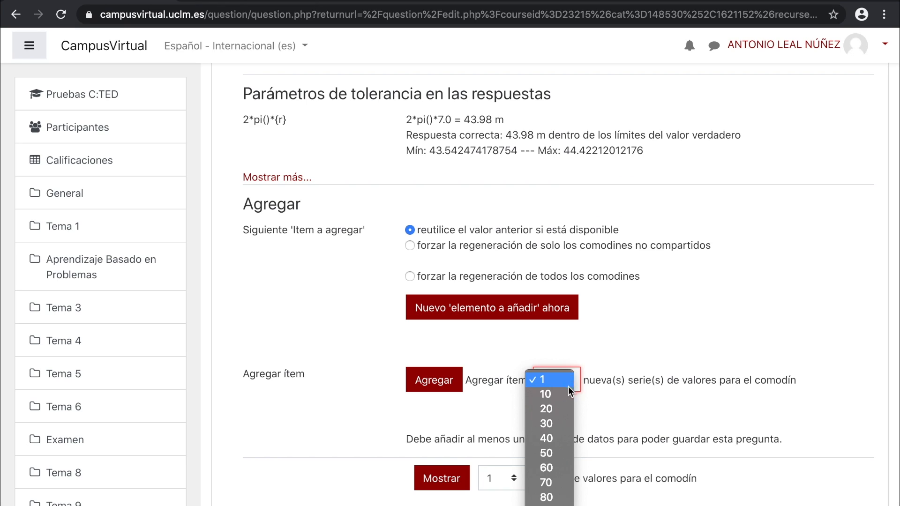
left_click(546, 394)
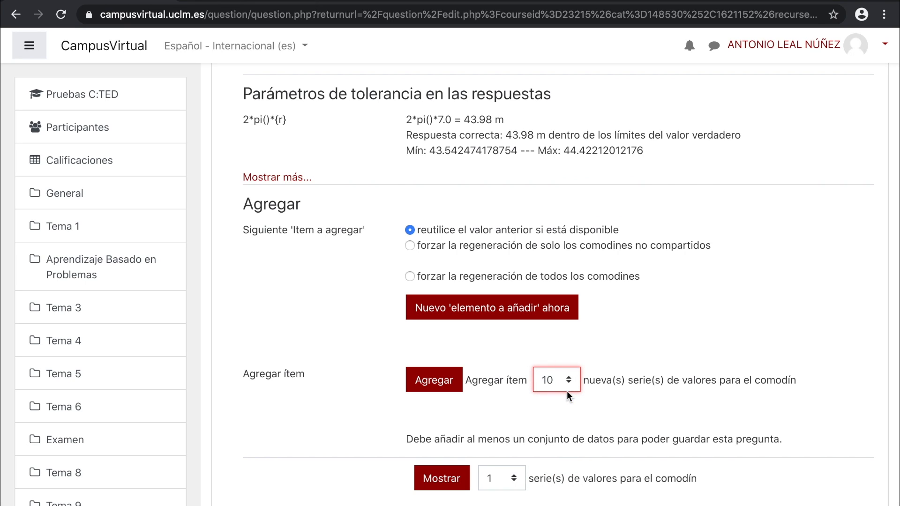
left_click(459, 395)
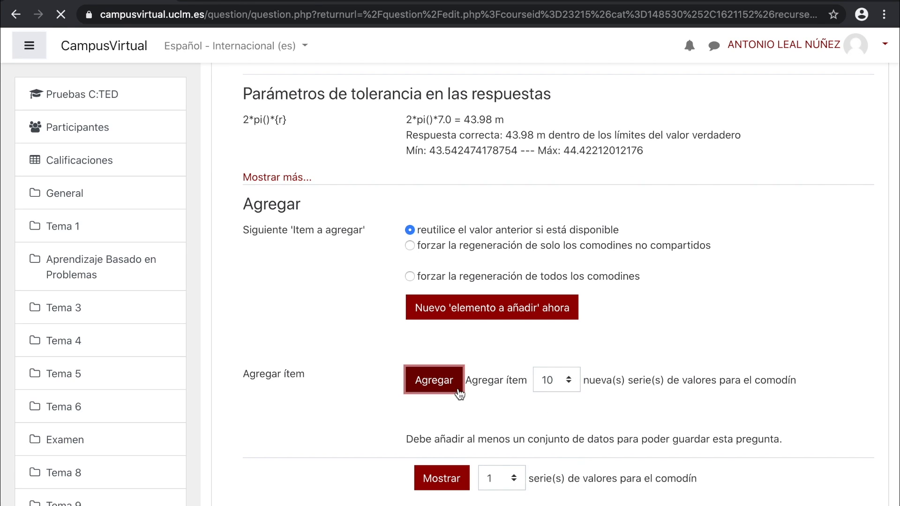
Examine value set 10, including its calculated correct answer and its minimum and maximum limits.
scroll(460, 395, "down", 15)
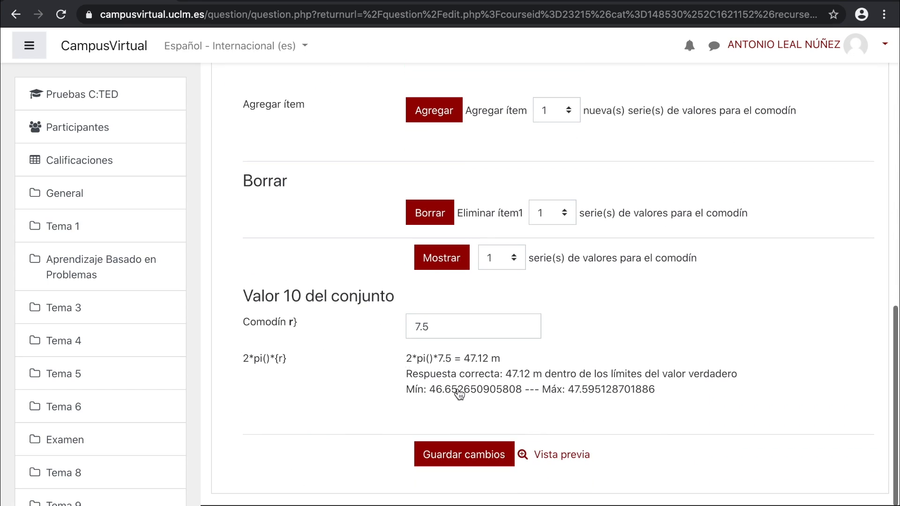
left_click_drag(243, 296, 382, 298)
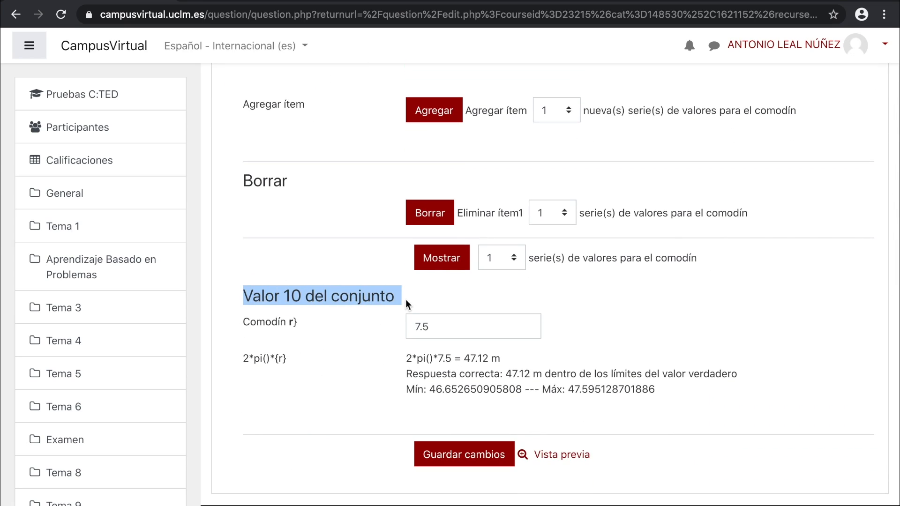
left_click_drag(404, 358, 542, 374)
left_click_drag(402, 389, 560, 406)
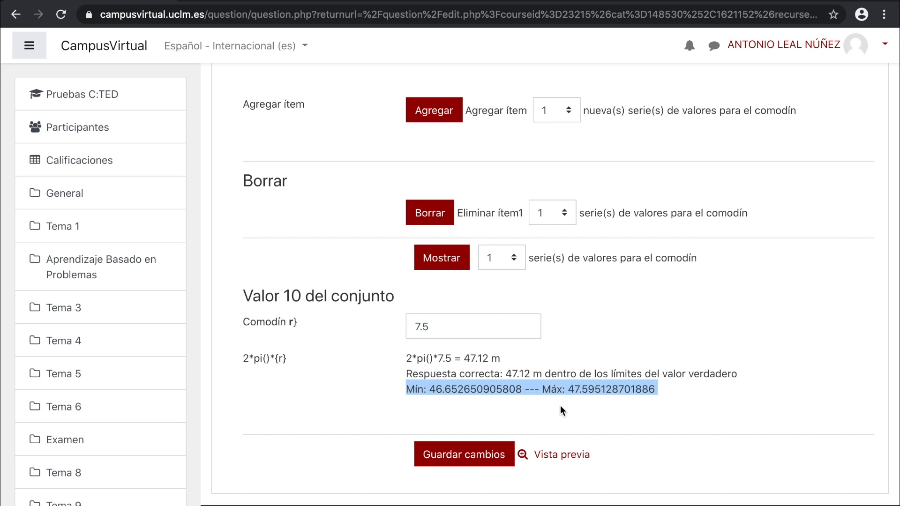
left_click(663, 394)
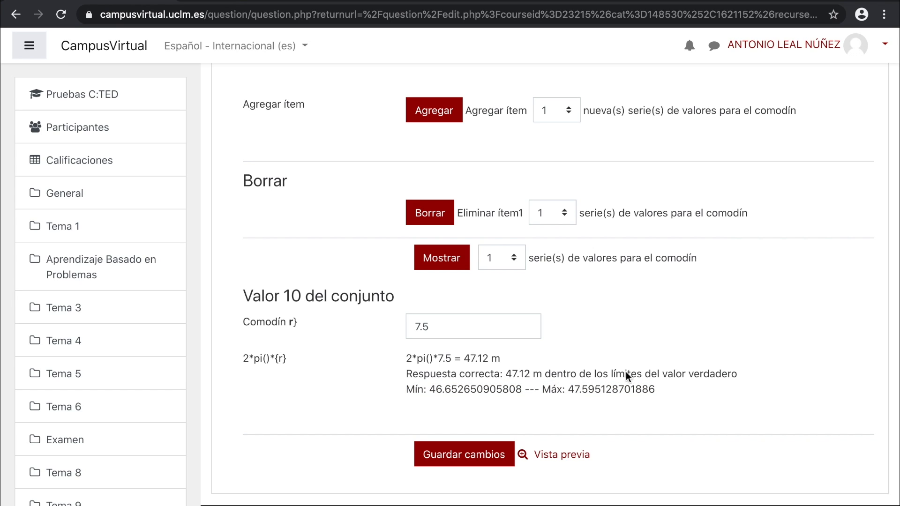
Show 5 series of wildcard values and look over the listed value sets.
left_click(515, 261)
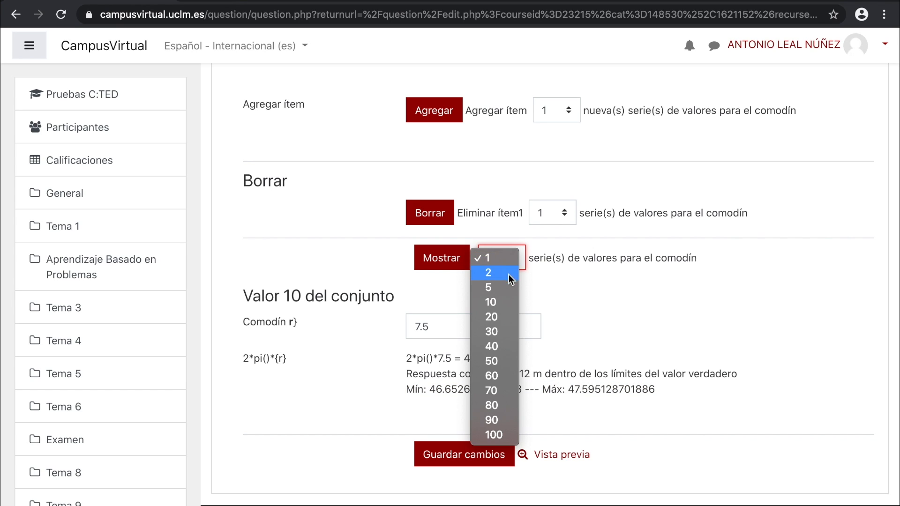
left_click(506, 286)
left_click(459, 262)
left_click_drag(243, 120, 393, 122)
left_click_drag(242, 250, 387, 251)
left_click_drag(242, 382, 393, 387)
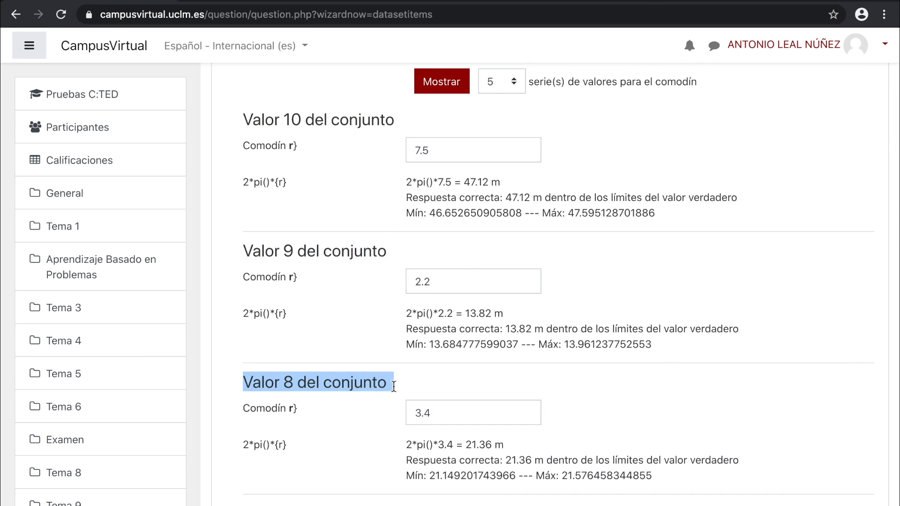
left_click(394, 387)
Delete 1 series of values from the wildcard dataset.
scroll(394, 328, "up", 5)
left_click(552, 196)
left_click(546, 196)
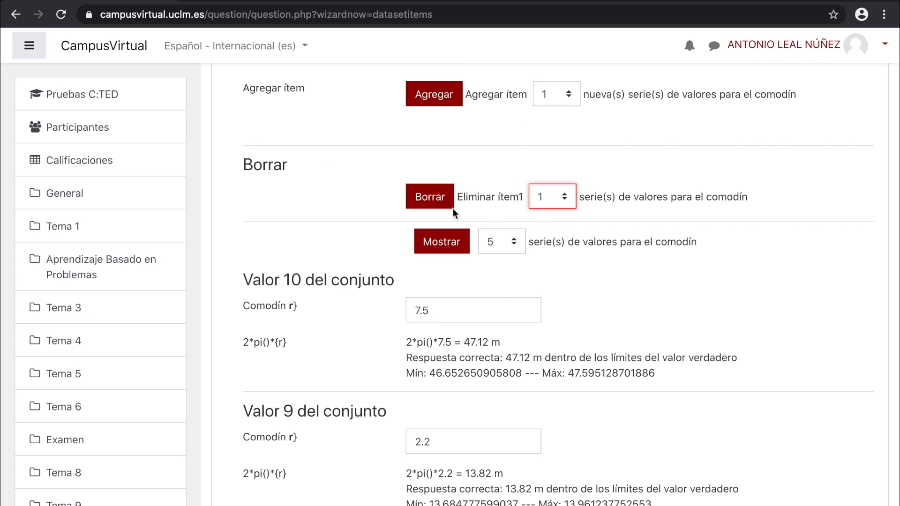
left_click(447, 205)
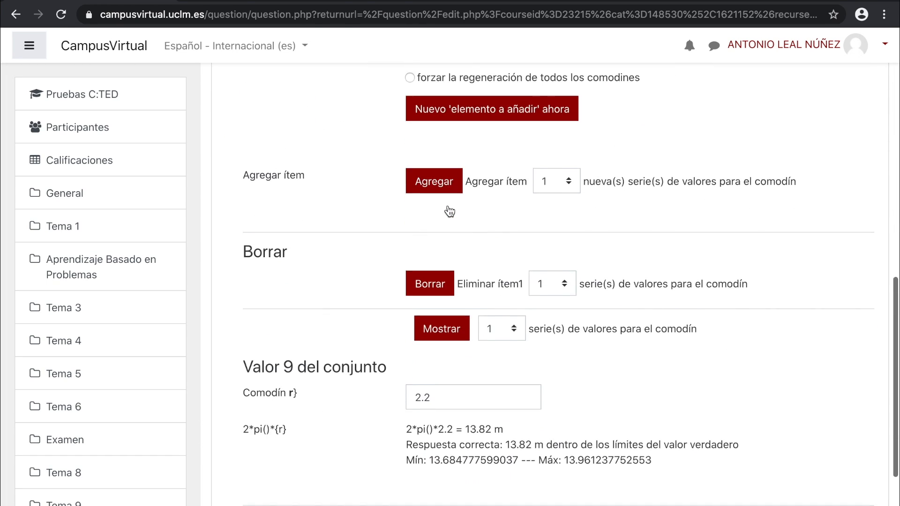
Examine the last remaining value set and its minimum and maximum answer limits.
scroll(449, 212, "down", 3)
left_click_drag(243, 229, 393, 230)
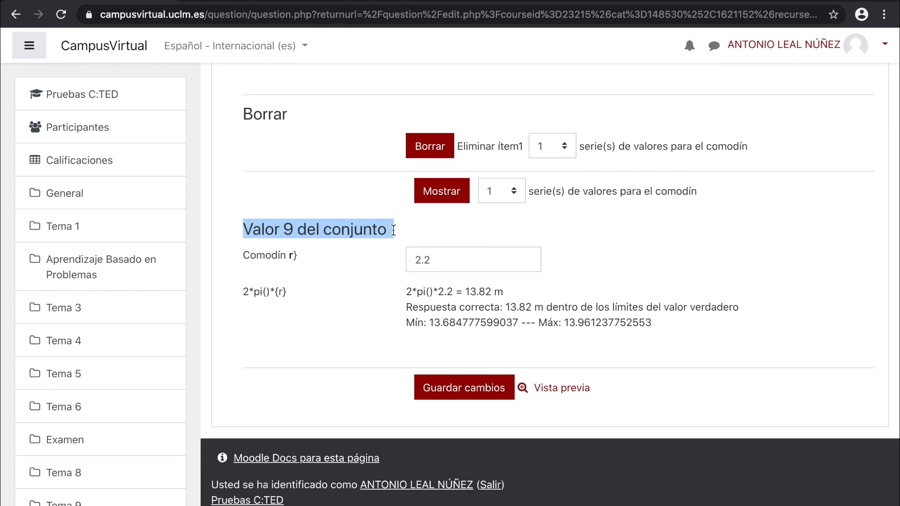
left_click(386, 325)
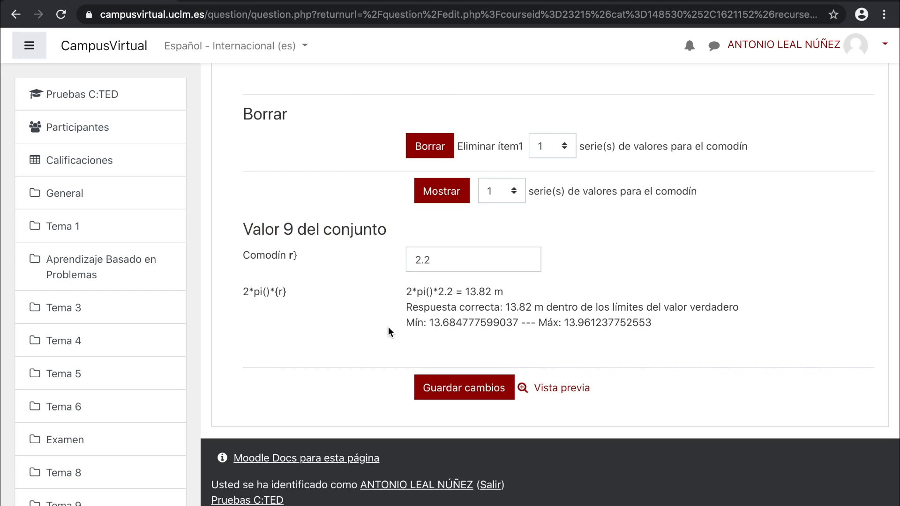
left_click_drag(406, 322, 646, 318)
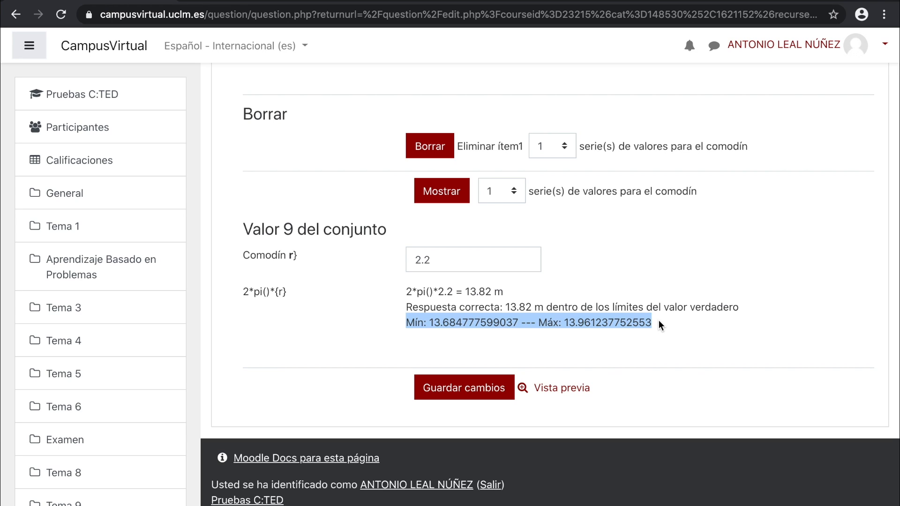
left_click(670, 272)
Expand the answer tolerance parameters for 2*pi()*{r} and set the tolerance to 0.02.
scroll(604, 282, "up", 1)
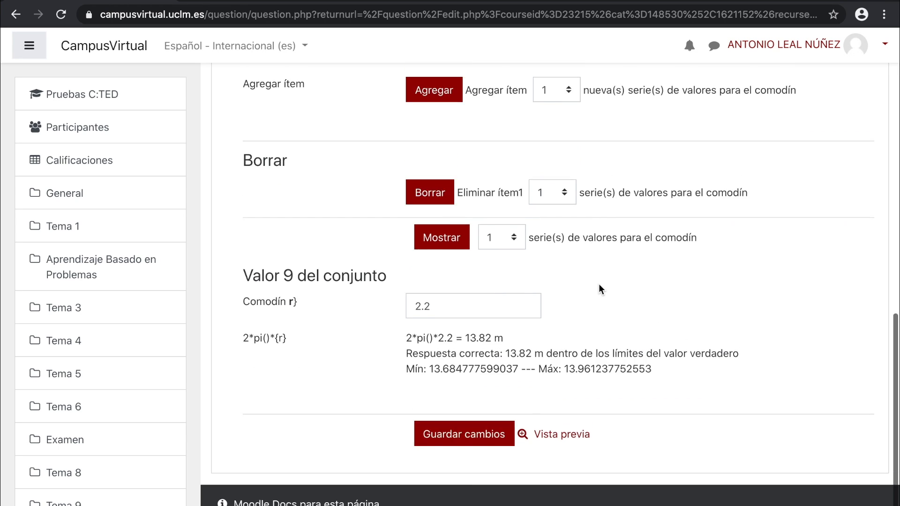
scroll(599, 285, "up", 8)
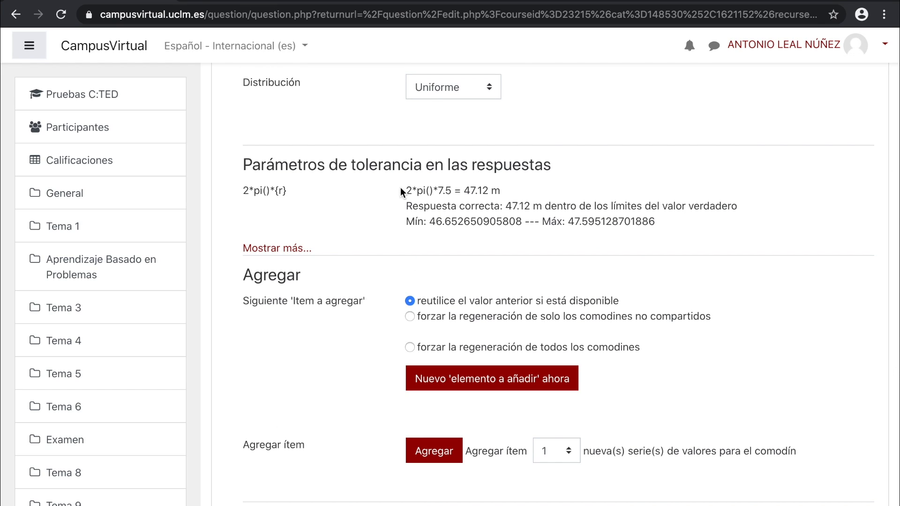
left_click_drag(403, 187, 506, 187)
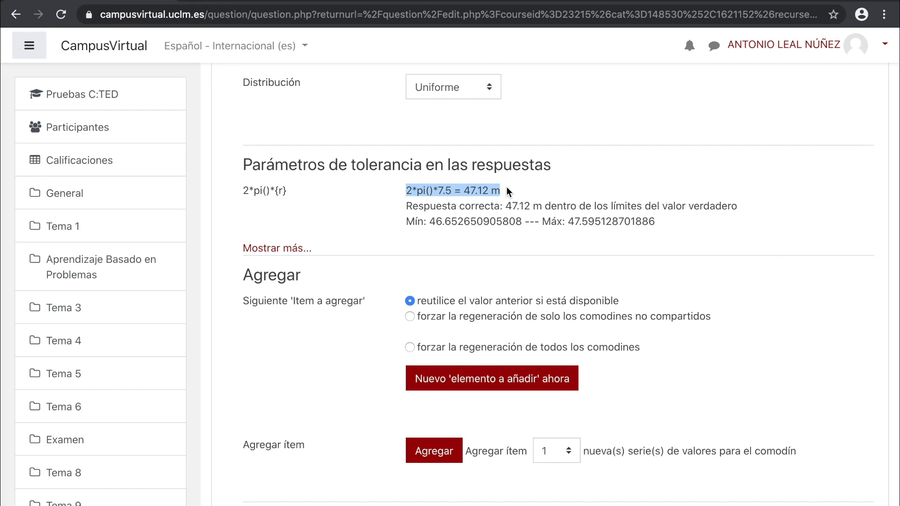
left_click(347, 230)
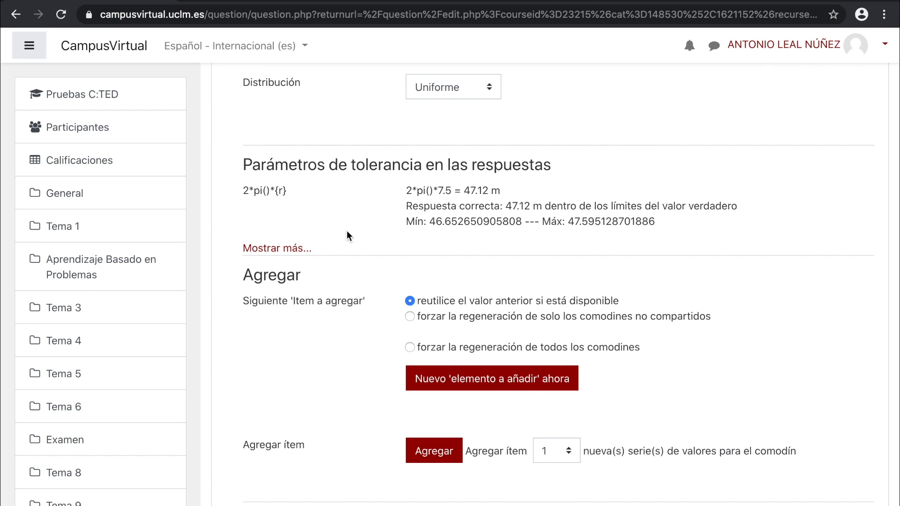
left_click(303, 251)
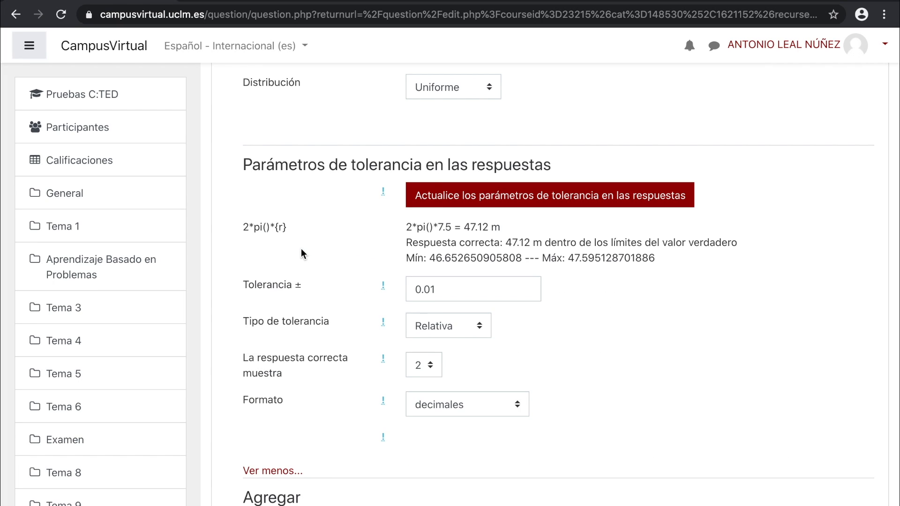
left_click(460, 293)
key("BackSpace")
type("2")
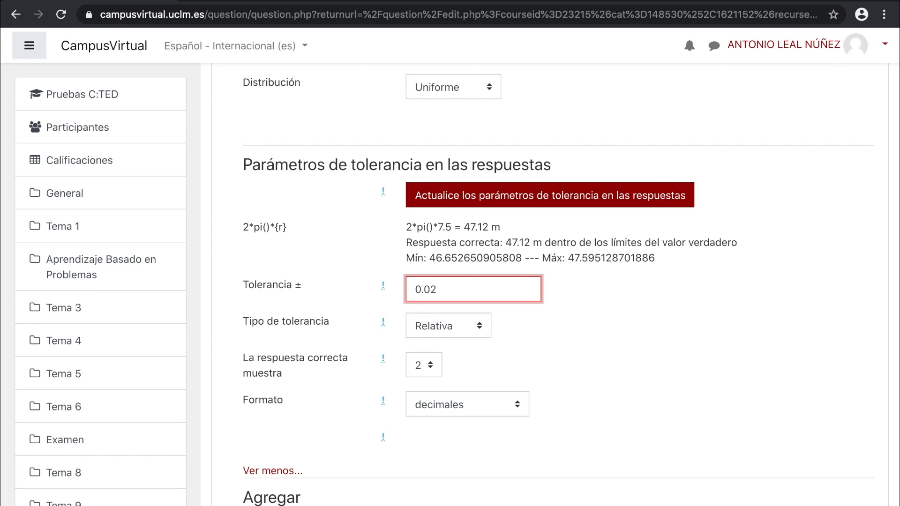
Check the choices for tolerance type, correct answer digits and format, keeping Relativa, 2 and decimales.
left_click(486, 327)
left_click(485, 328)
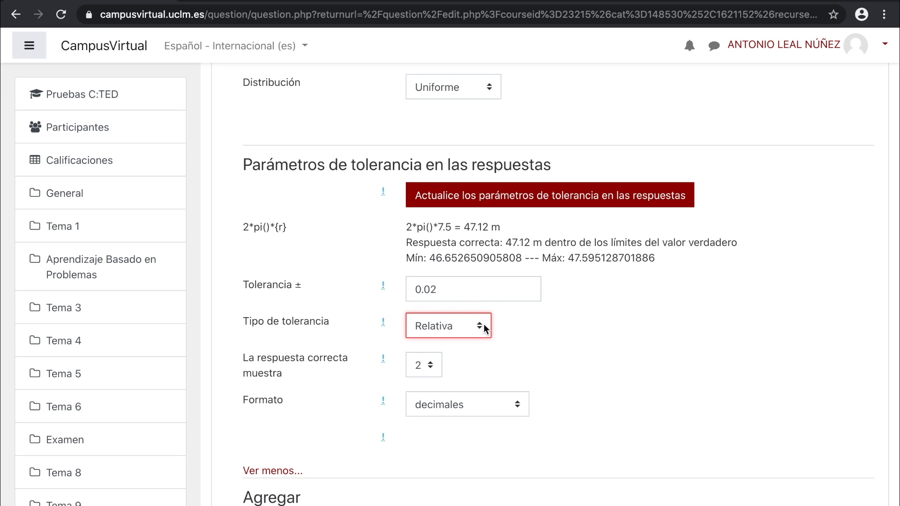
left_click(435, 368)
left_click(434, 368)
left_click(518, 406)
left_click(518, 406)
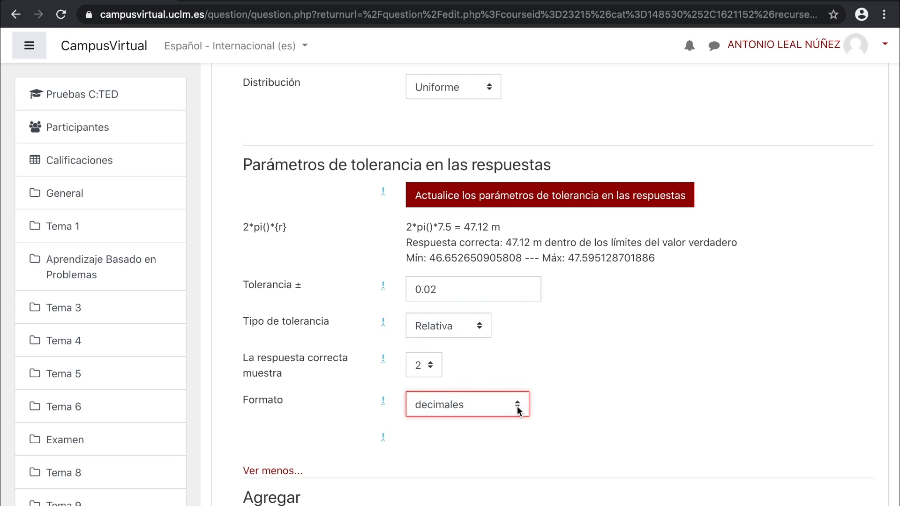
Update the answer tolerance parameters and save the changes to the calculated question.
left_click(659, 206)
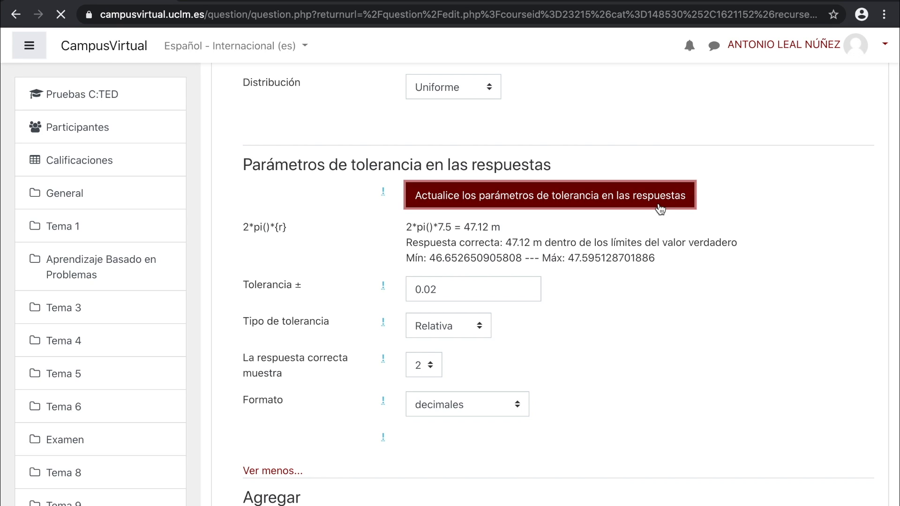
scroll(660, 206, "down", 6)
left_click_drag(406, 304, 699, 311)
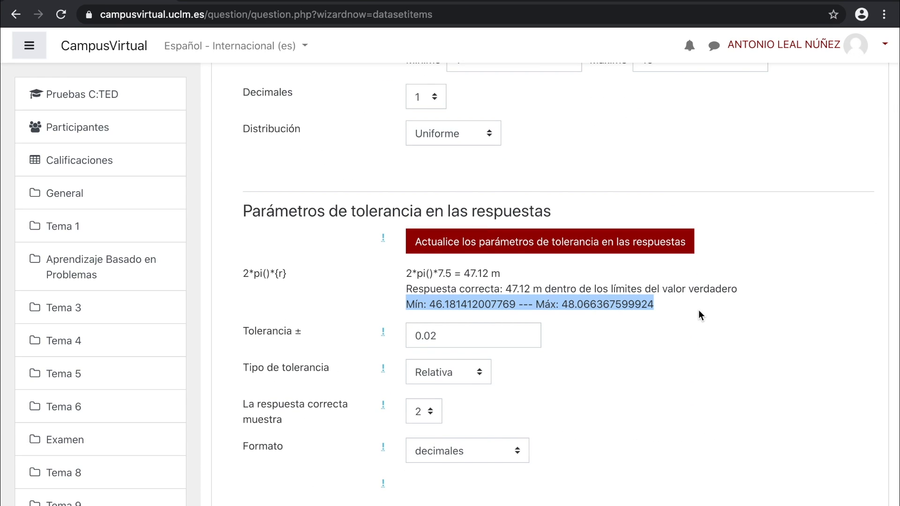
left_click(704, 352)
scroll(707, 360, "down", 10)
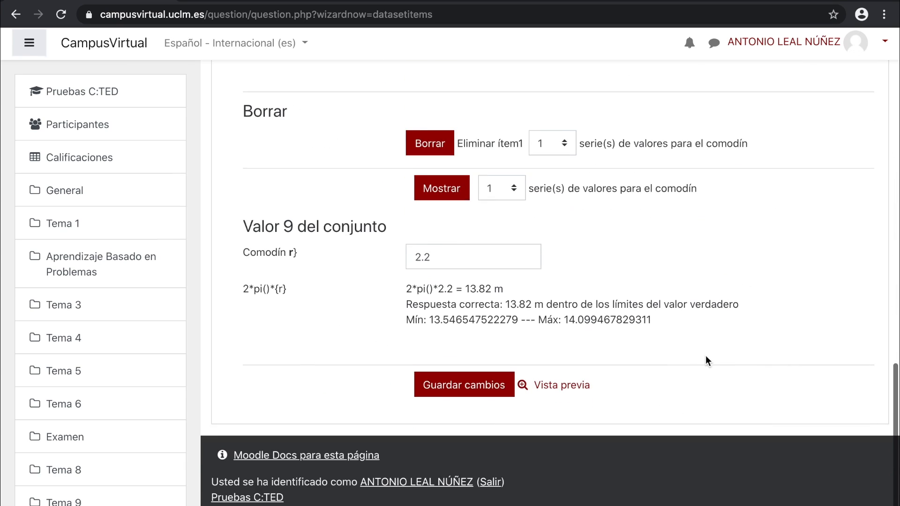
left_click(504, 399)
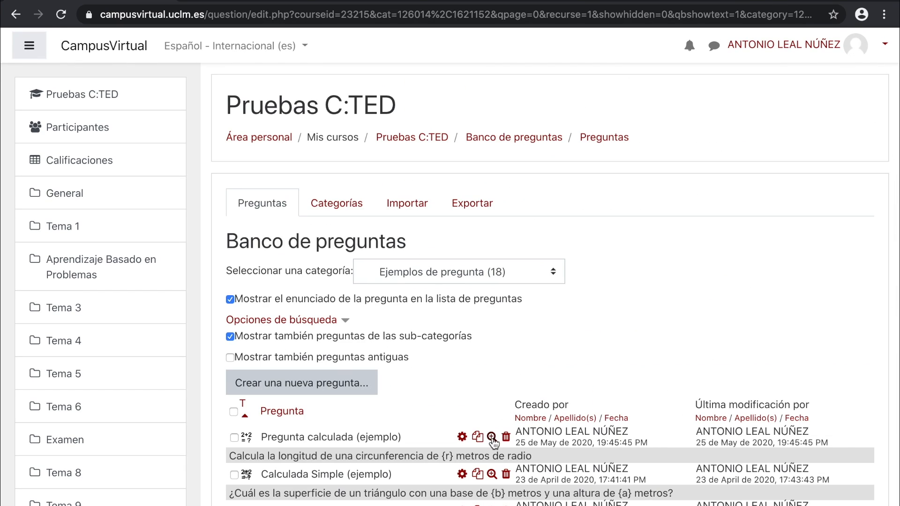
Preview the question "Pregunta calculada (ejemplo)" and check the answer 32,04m.
left_click(492, 437)
type("32,04m")
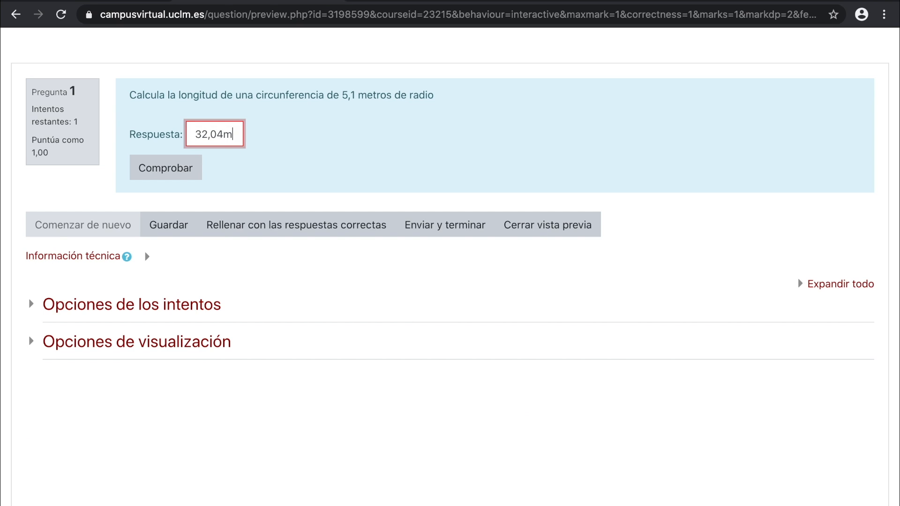
left_click(195, 173)
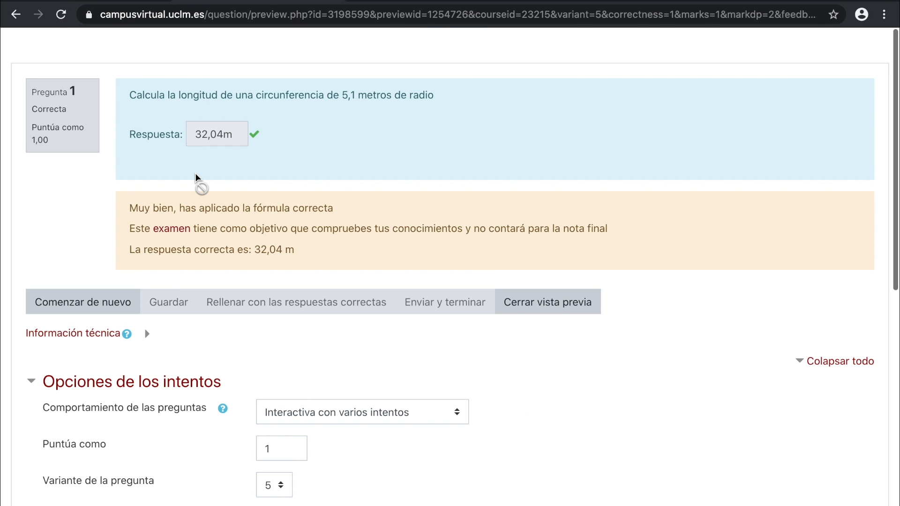